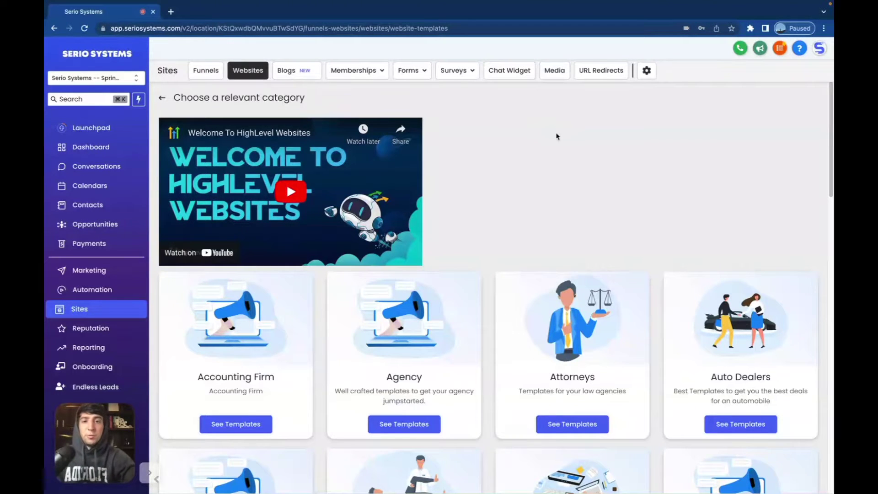
Browse the website template categories and open the Hair Salon category.
scroll(565, 151, down, 1)
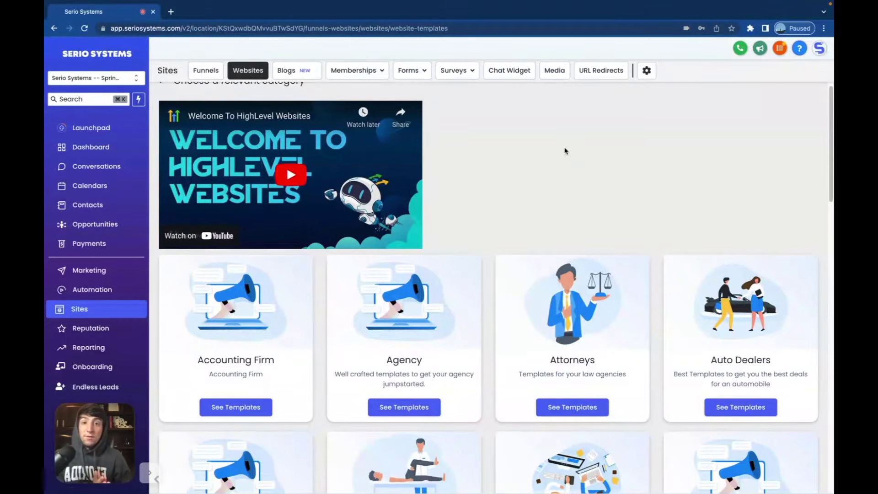
scroll(565, 151, down, 3)
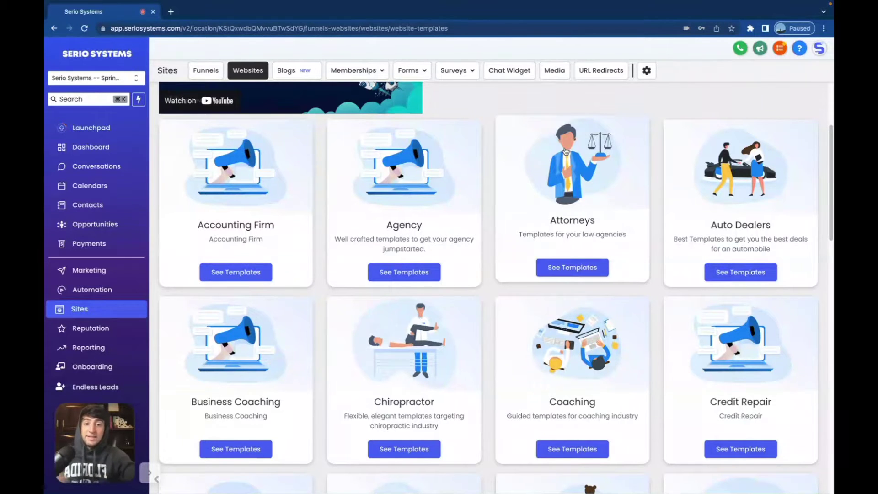
scroll(516, 210, down, 5)
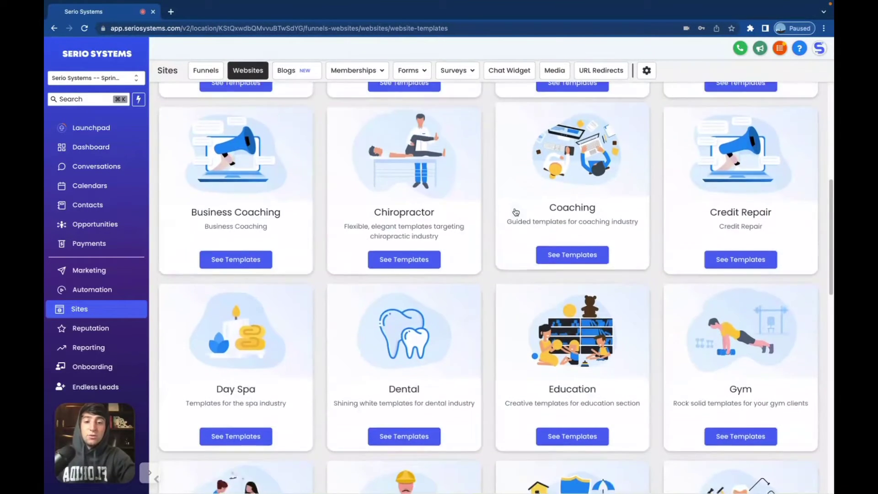
scroll(516, 212, down, 2)
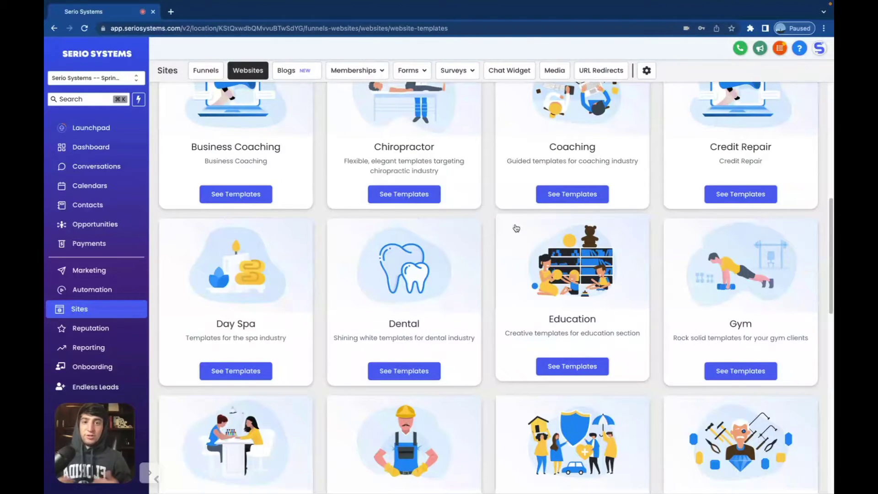
scroll(516, 228, up, 1)
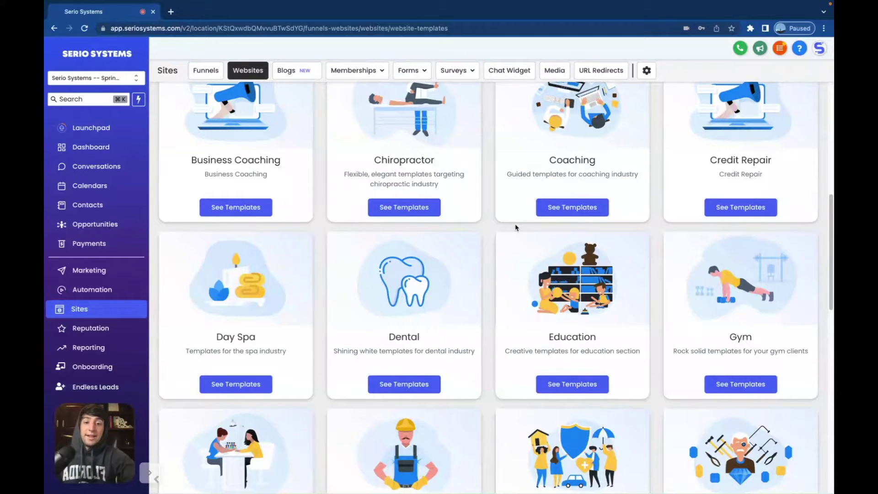
scroll(515, 228, down, 3)
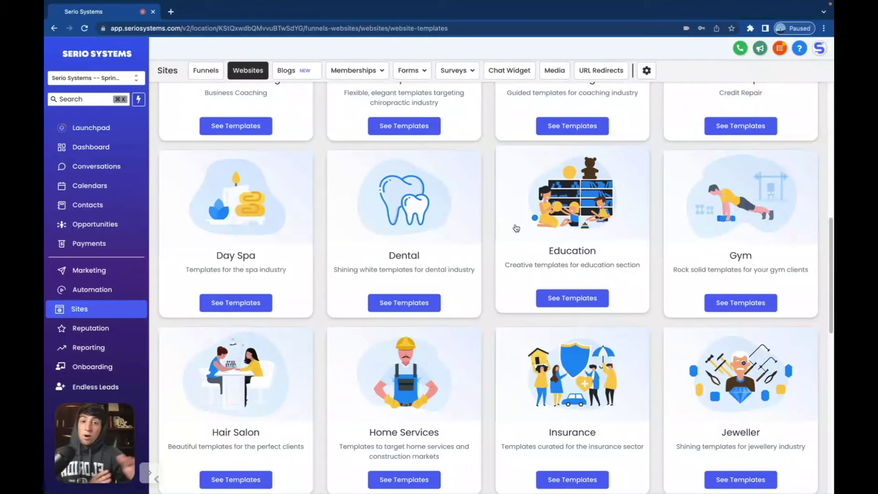
scroll(516, 227, down, 4)
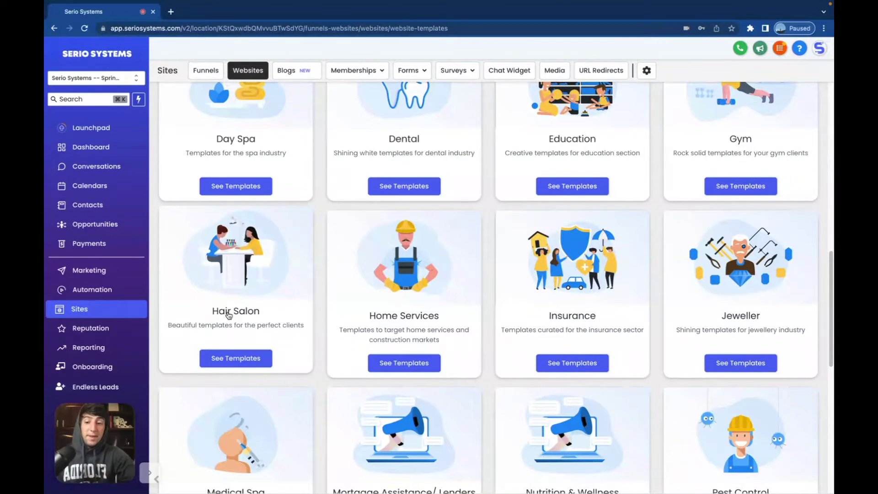
click(228, 315)
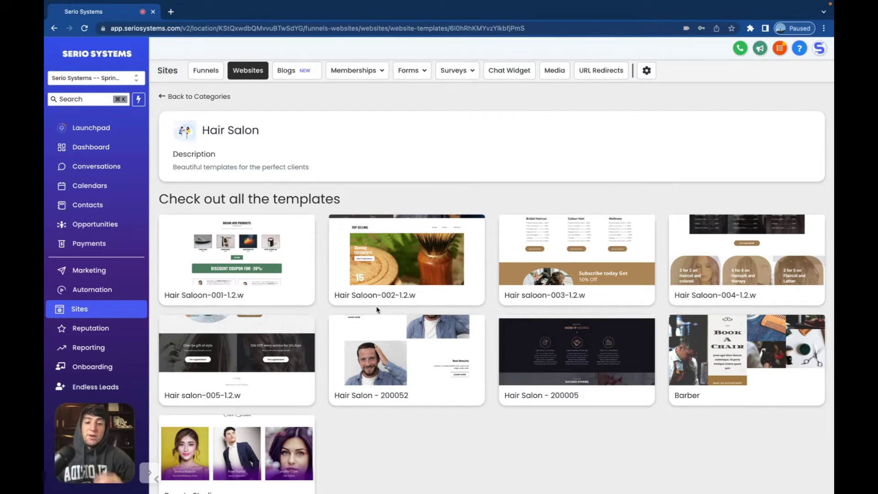
scroll(614, 450, down, 1)
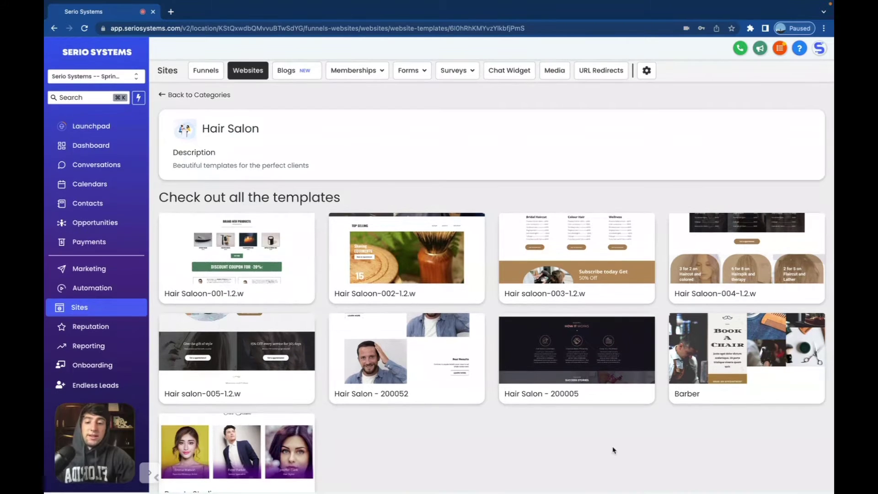
scroll(613, 450, up, 1)
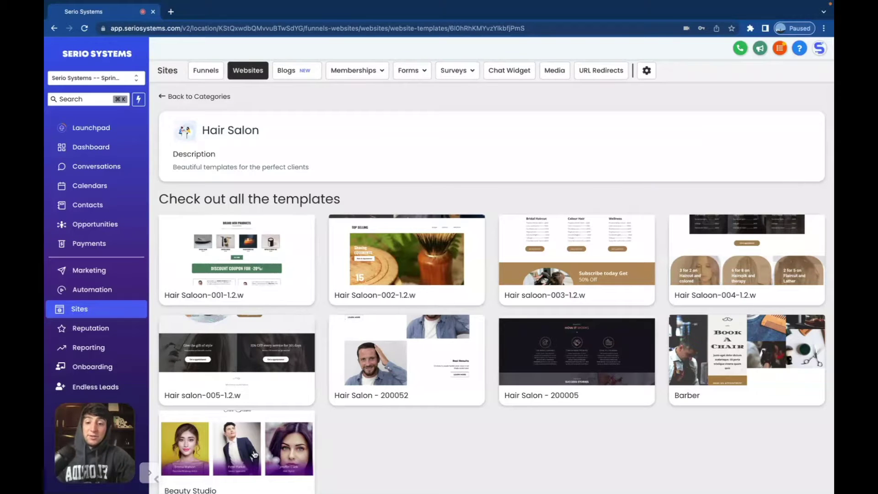
Preview the Beauty Studio template, scrolling through its sections and back to the Beautiful Makeup hero.
click(254, 454)
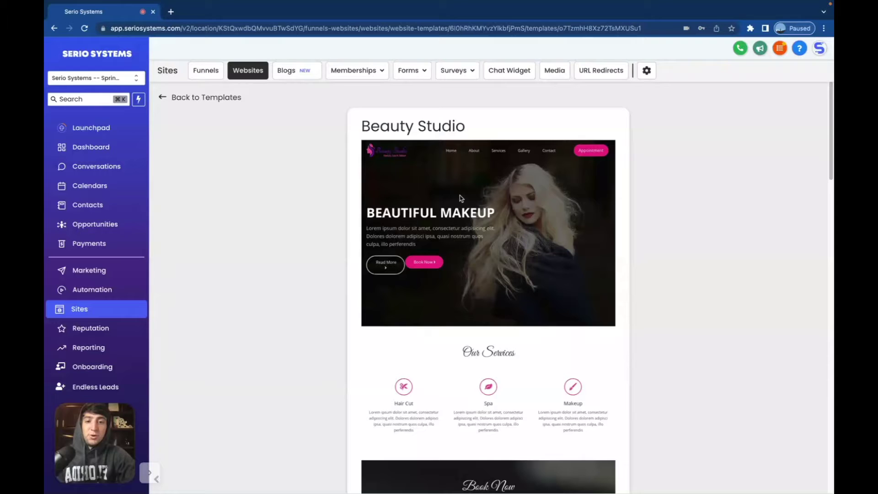
scroll(461, 258, down, 7)
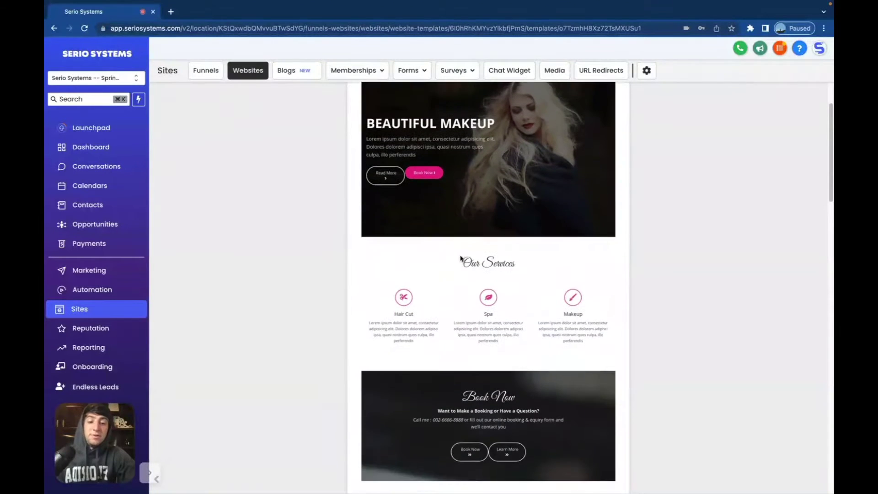
scroll(461, 258, down, 1)
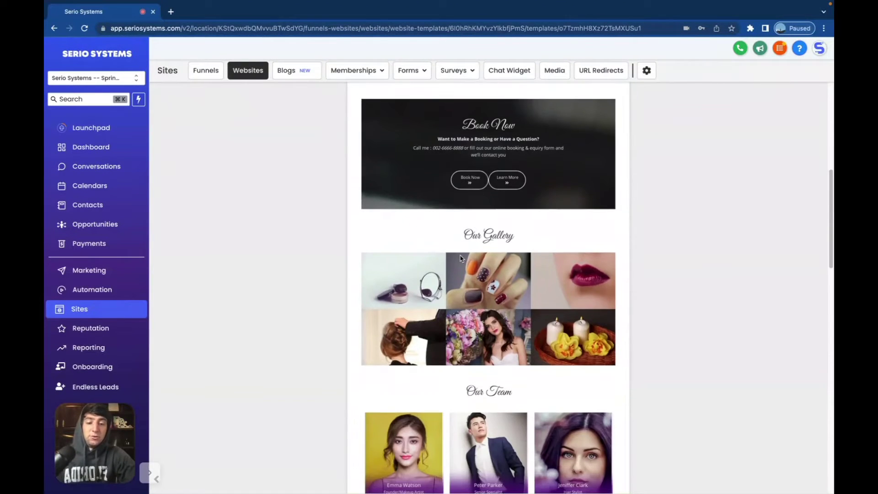
scroll(461, 258, down, 2)
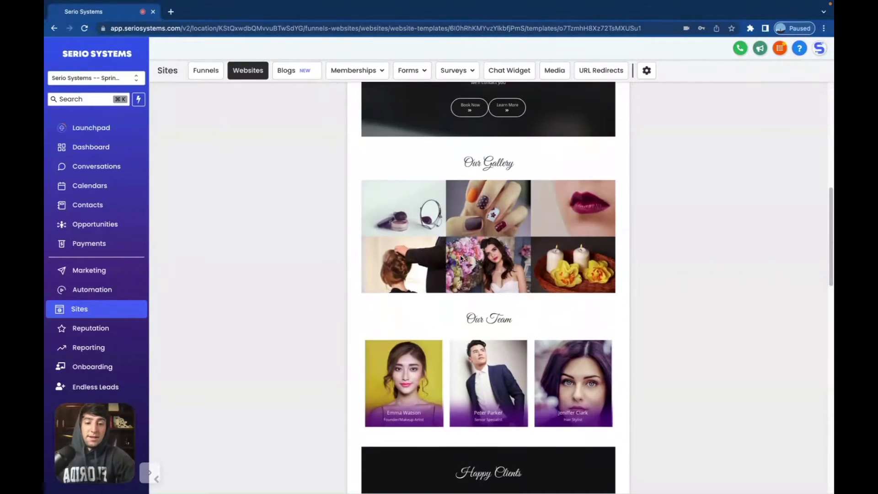
scroll(501, 231, down, 3)
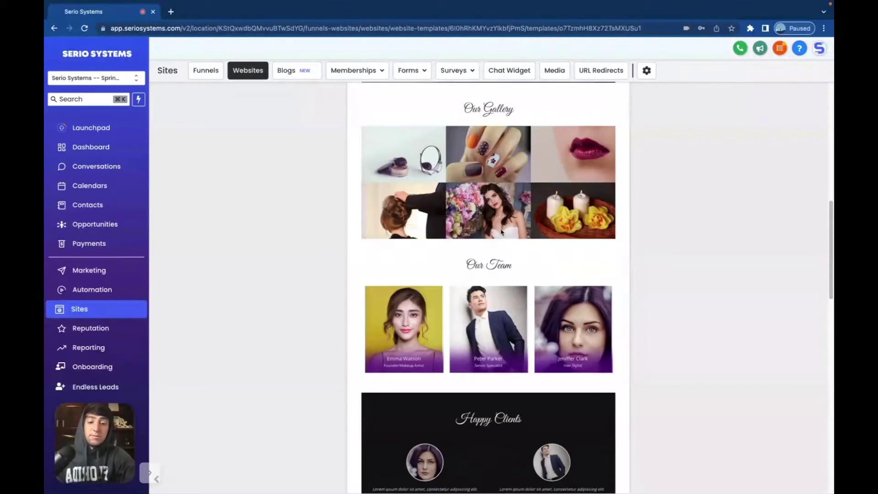
scroll(501, 232, down, 2)
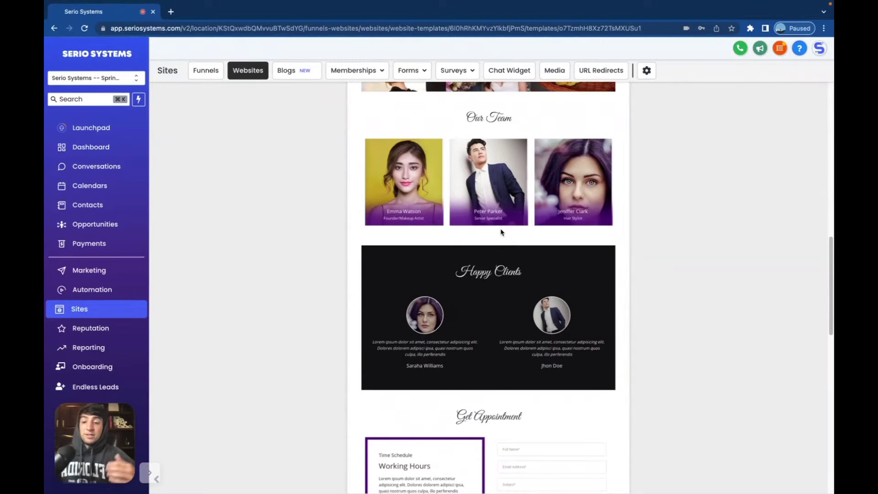
scroll(501, 232, down, 2)
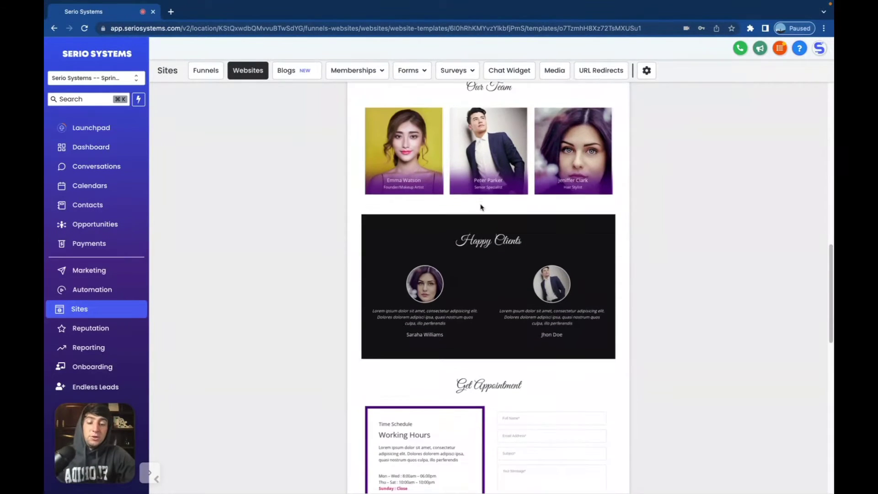
scroll(490, 291, down, 2)
scroll(490, 293, down, 1)
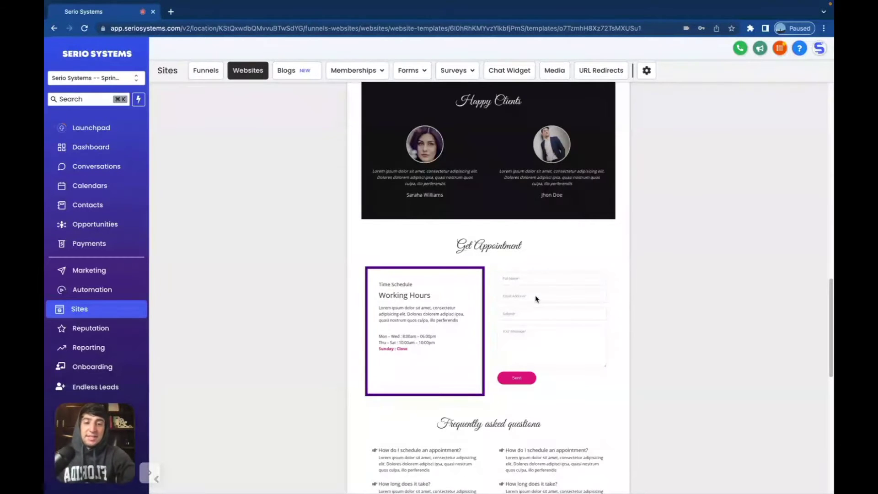
scroll(536, 299, up, 13)
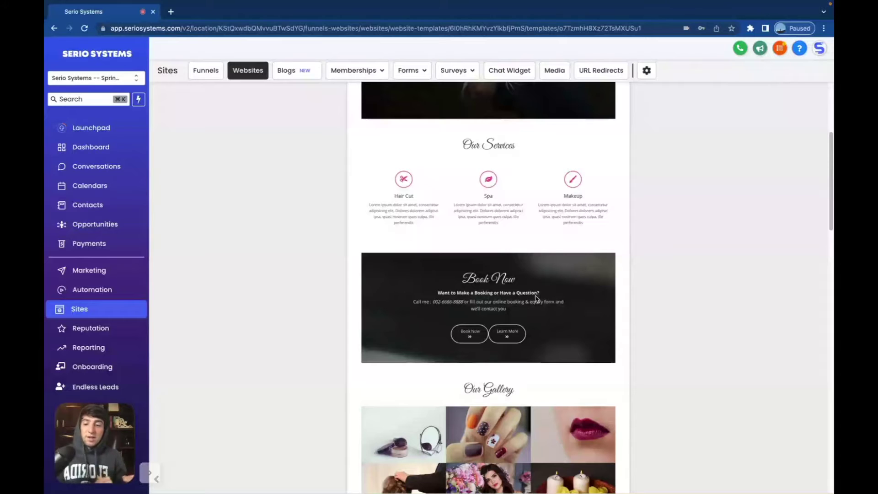
scroll(536, 299, up, 5)
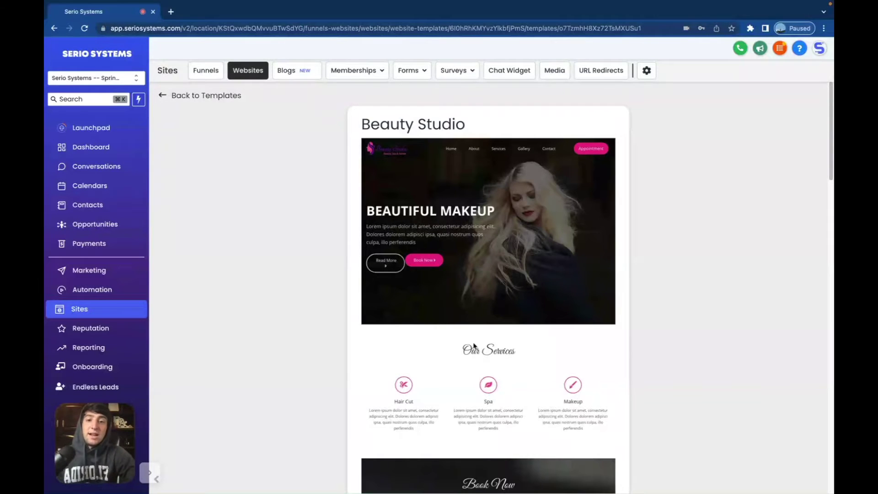
scroll(474, 346, down, 1)
scroll(474, 346, down, 3)
scroll(474, 346, up, 4)
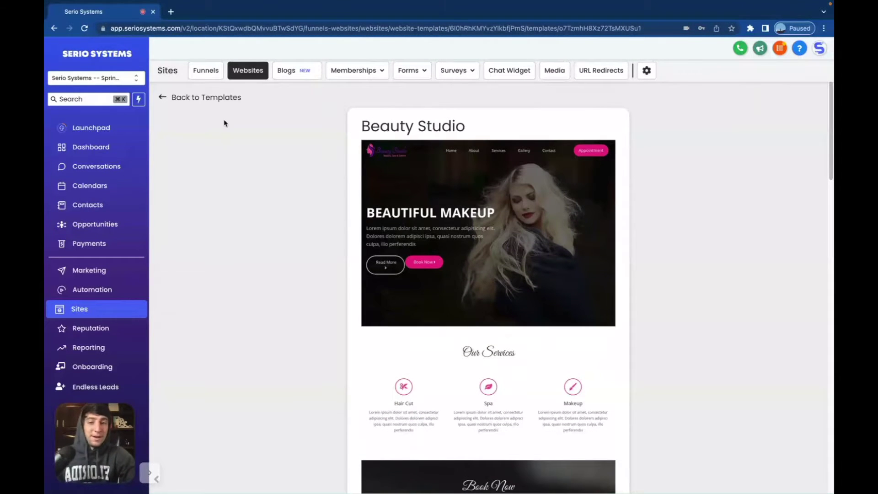
Switch to the Hair Saloon-001-1.2.w template preview and review it down to the barbers, map and footer.
click(161, 97)
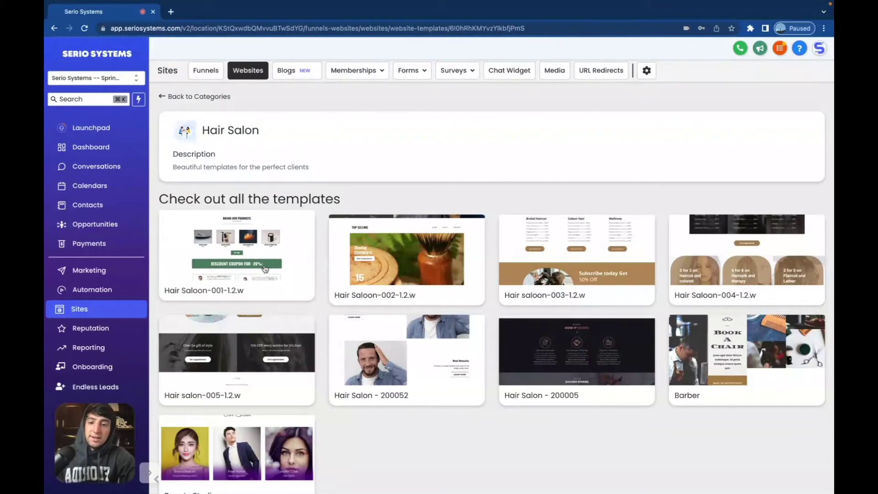
click(265, 269)
scroll(458, 293, down, 5)
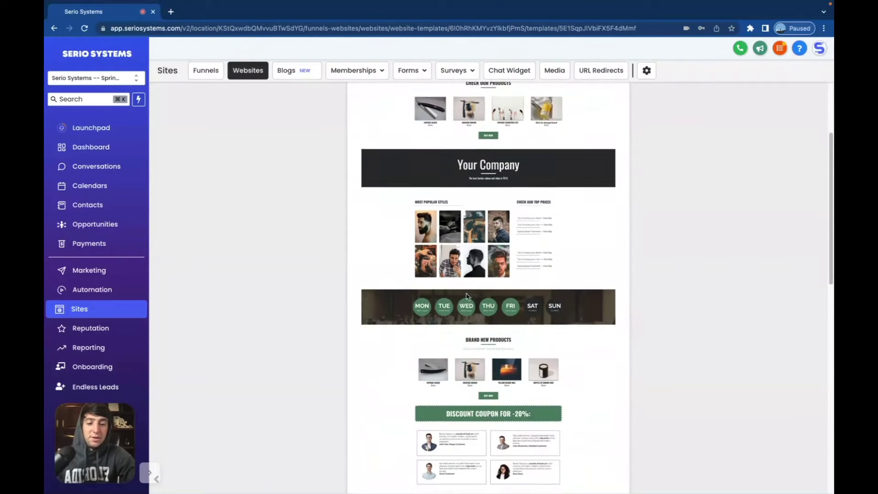
scroll(467, 296, down, 2)
scroll(501, 371, down, 2)
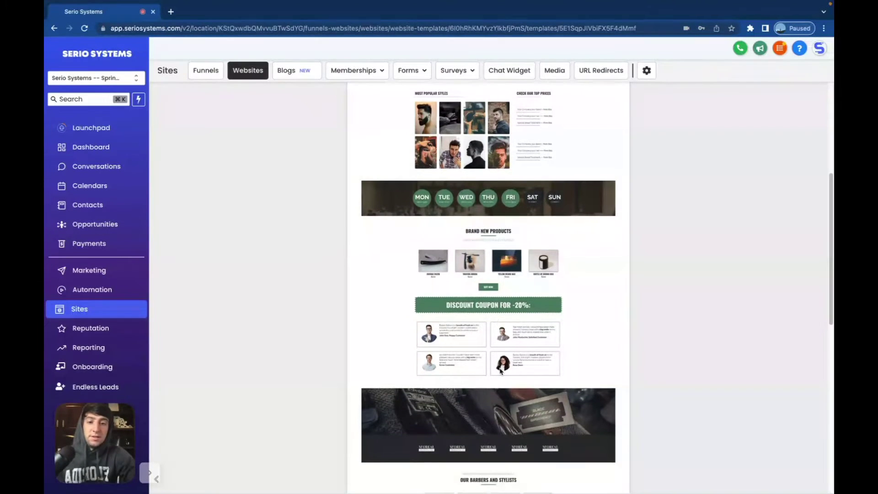
scroll(459, 359, down, 3)
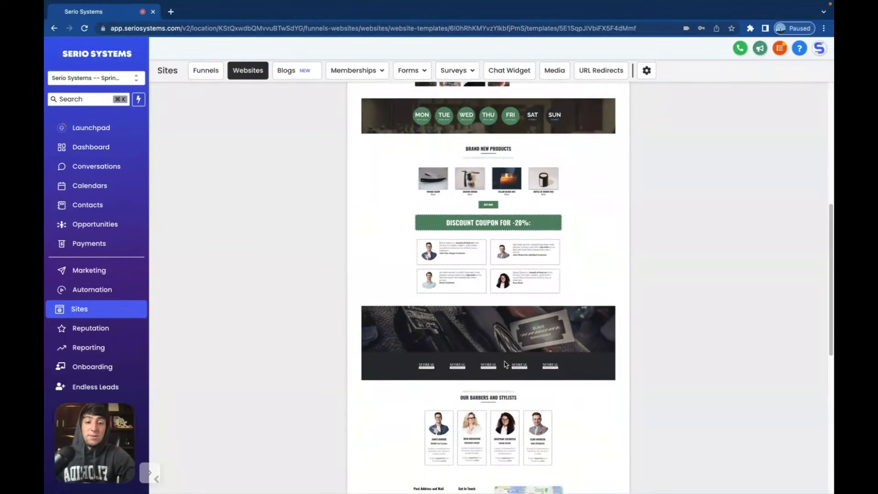
scroll(506, 364, up, 10)
scroll(506, 364, up, 2)
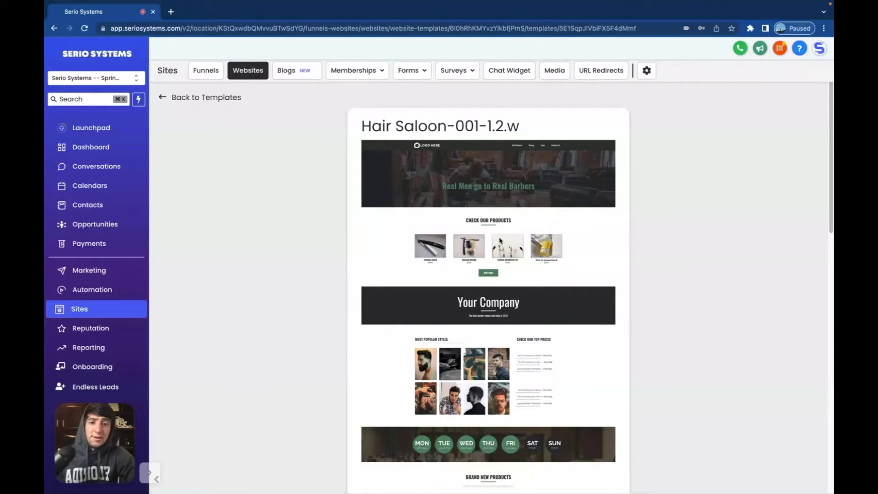
scroll(500, 241, down, 12)
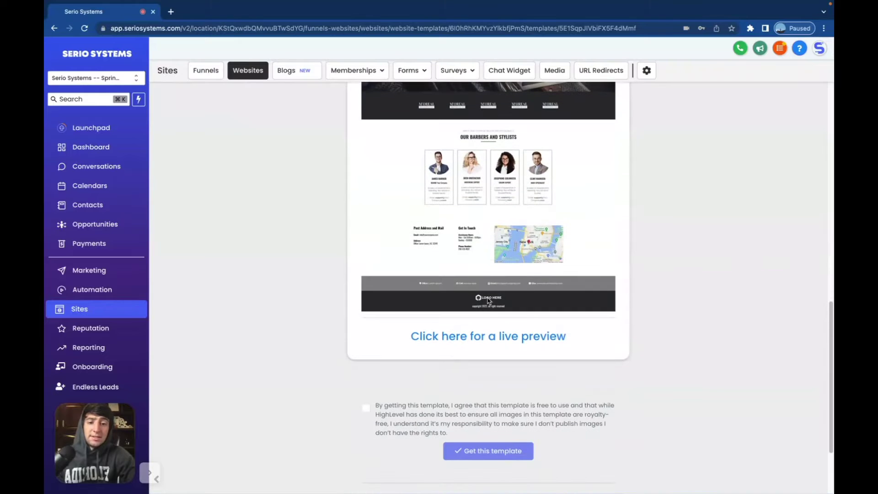
Open the Hair Saloon-001-1.2.w live preview in a new tab and scroll through the barber site.
click(464, 344)
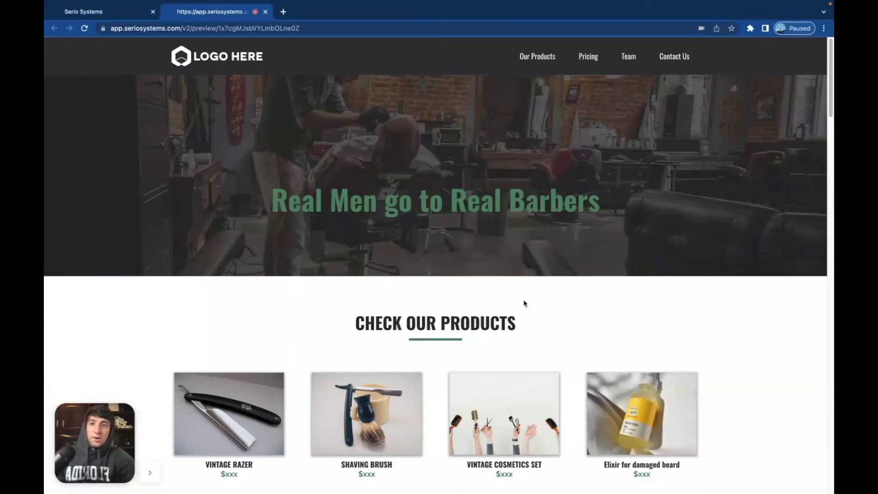
scroll(526, 307, down, 5)
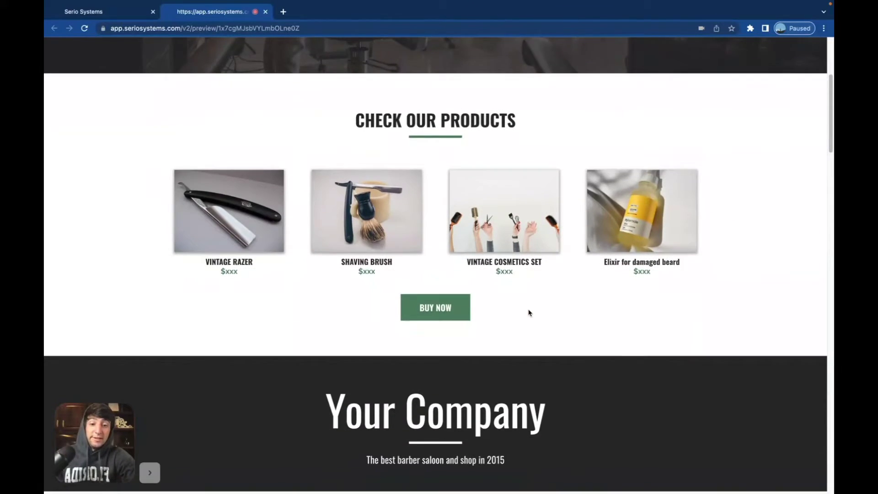
scroll(529, 312, down, 8)
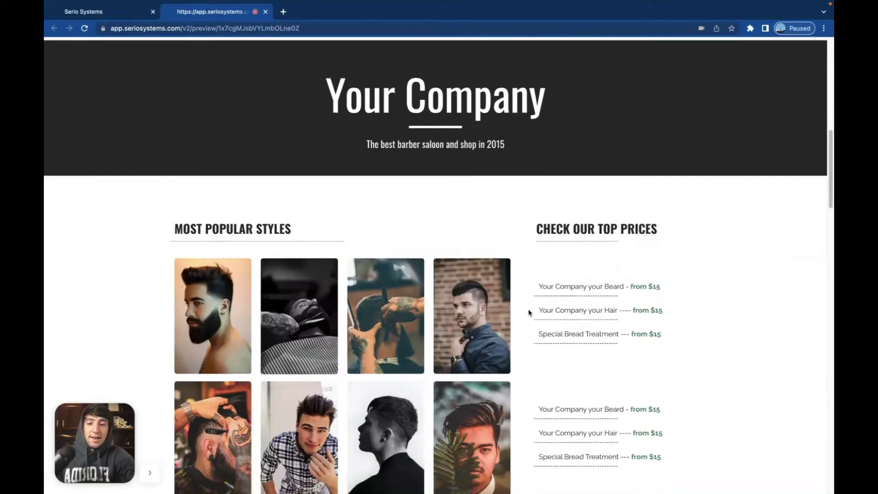
scroll(529, 313, down, 2)
scroll(529, 313, down, 5)
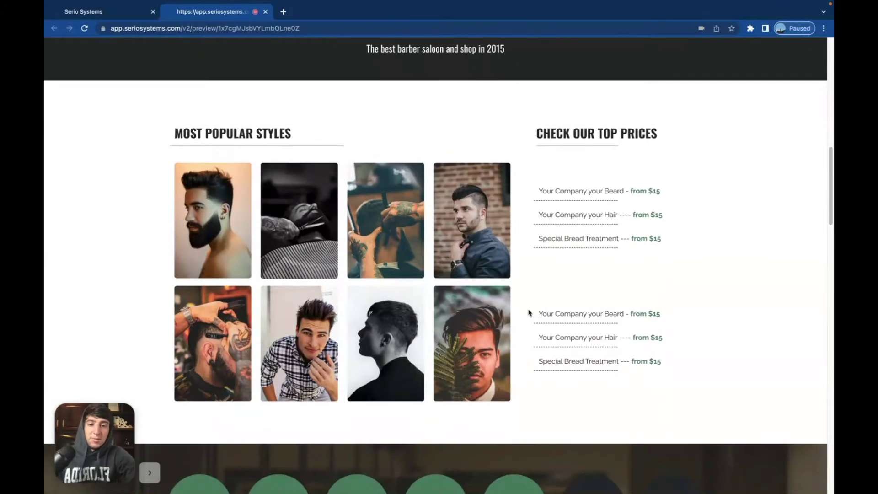
scroll(356, 184, up, 2)
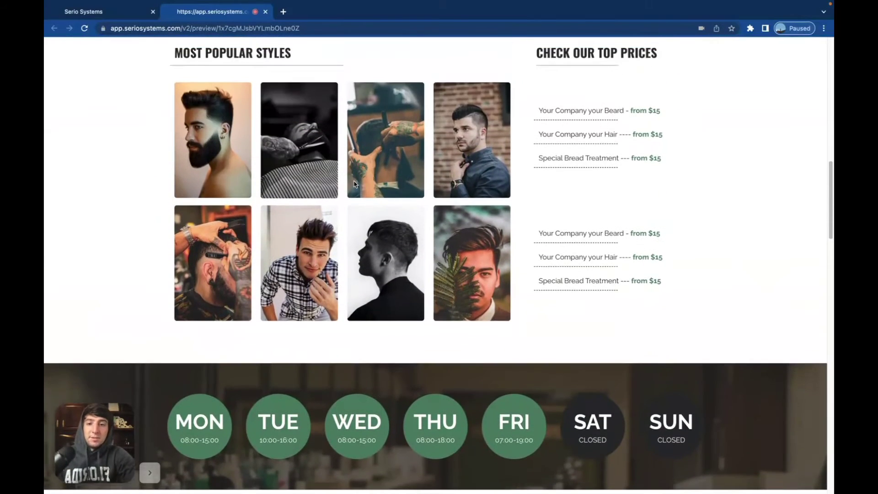
scroll(418, 268, down, 5)
scroll(419, 264, down, 3)
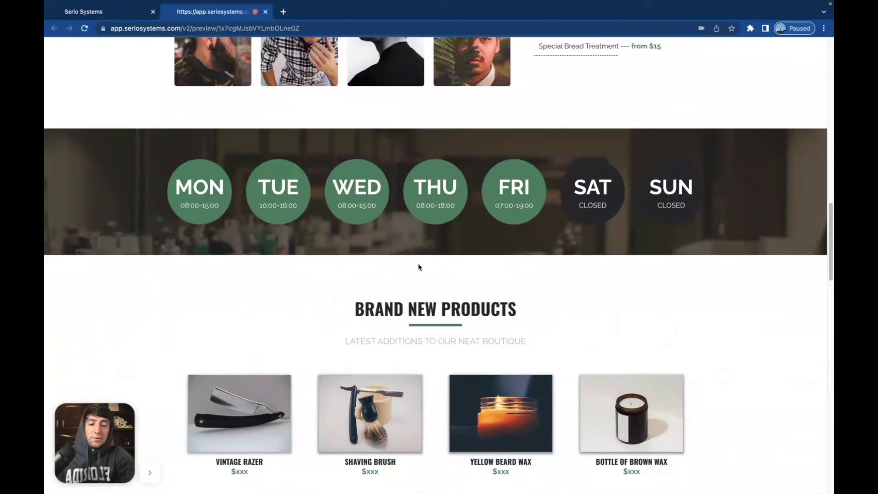
scroll(419, 267, down, 5)
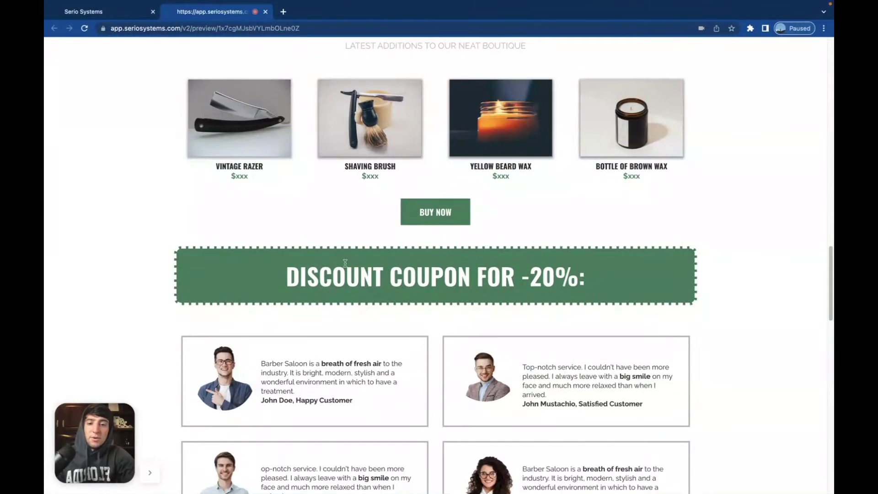
scroll(479, 329, down, 1)
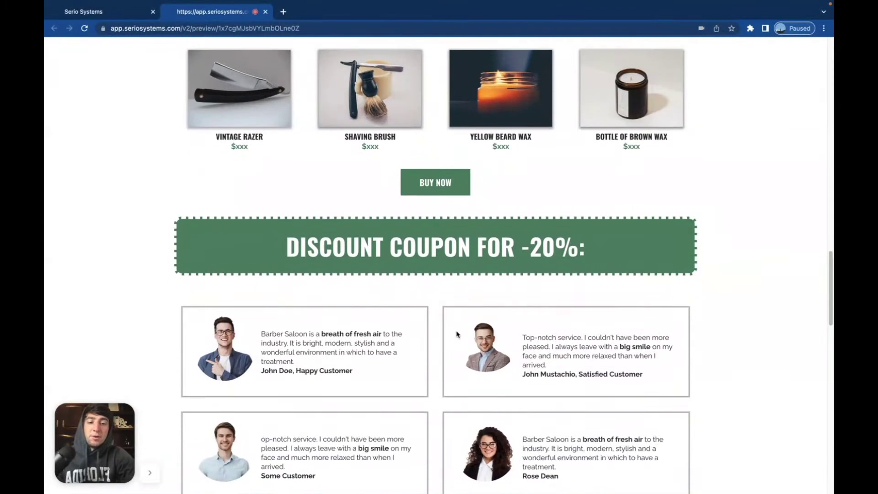
scroll(459, 331, down, 1)
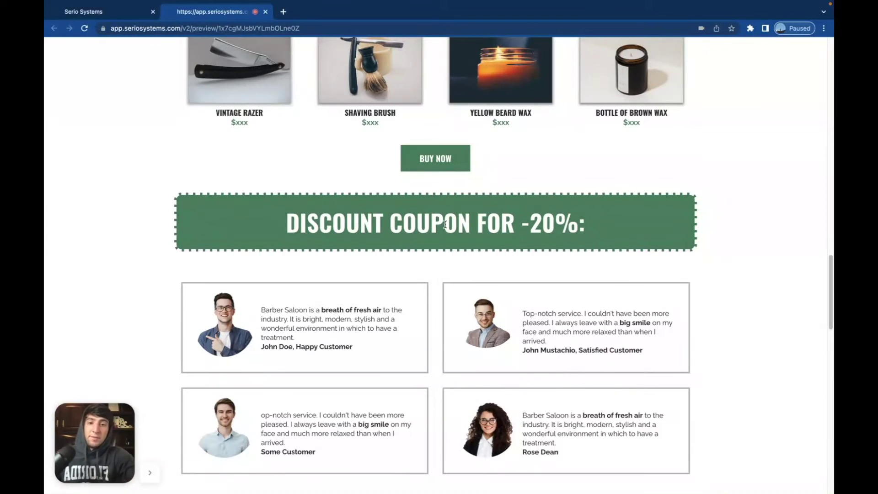
scroll(519, 171, up, 3)
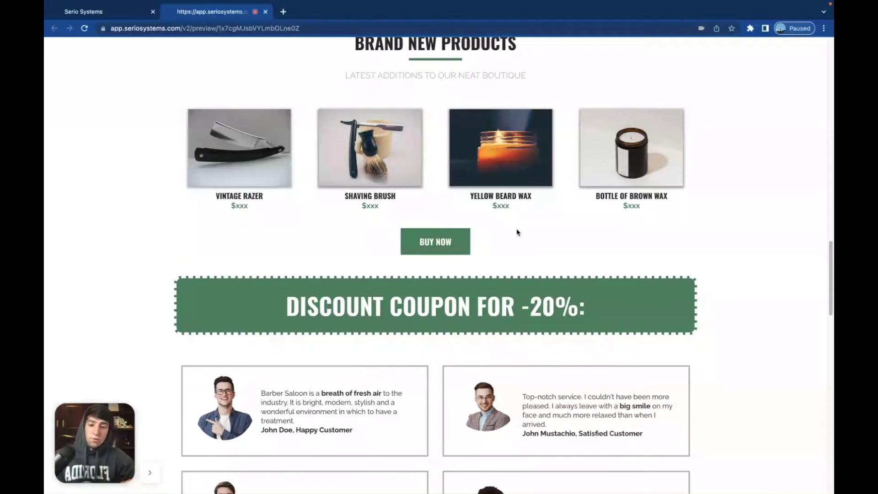
scroll(518, 232, down, 5)
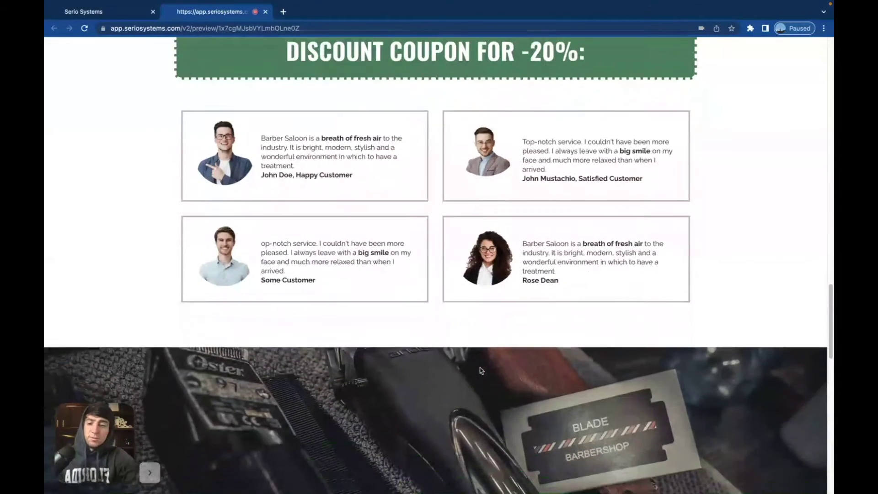
scroll(481, 370, down, 4)
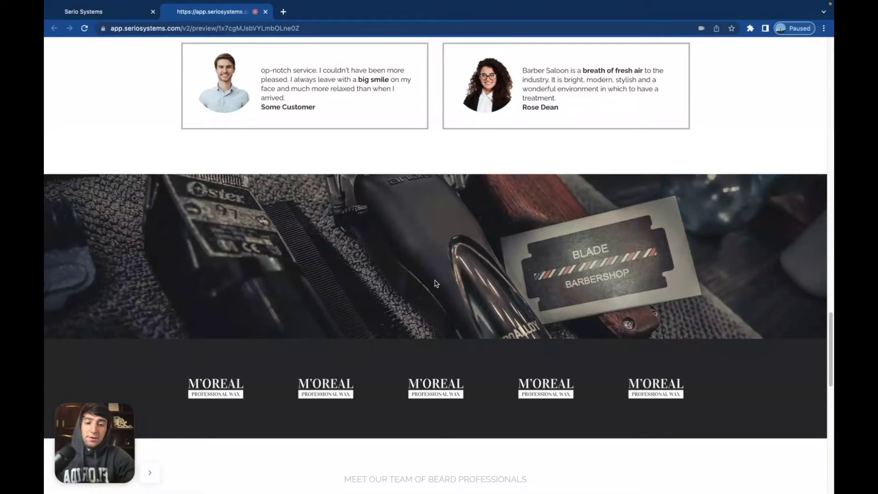
scroll(436, 284, down, 7)
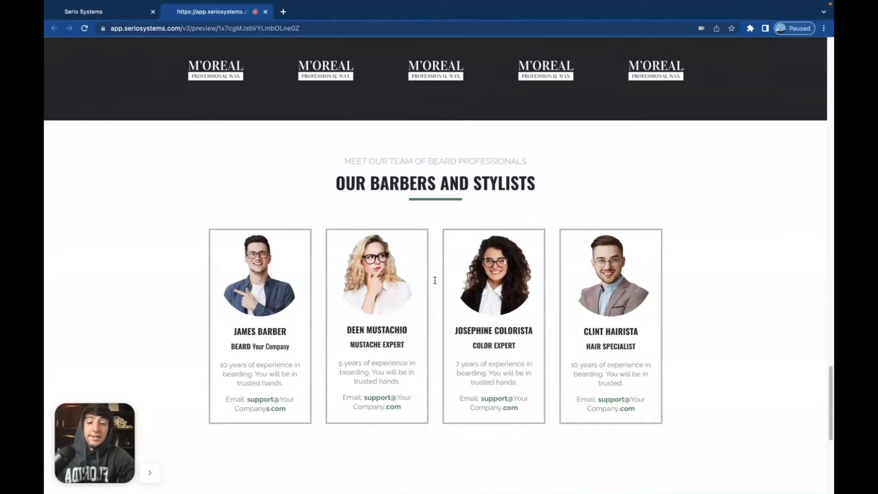
scroll(480, 352, down, 6)
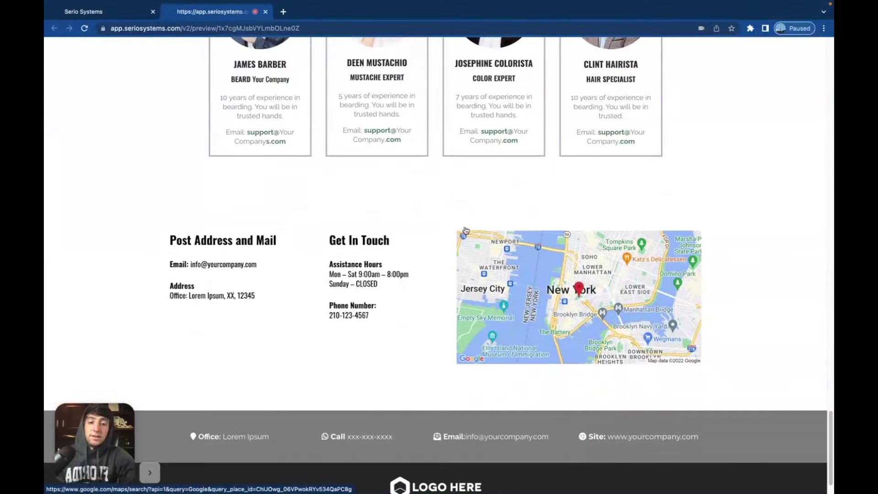
scroll(443, 195, down, 1)
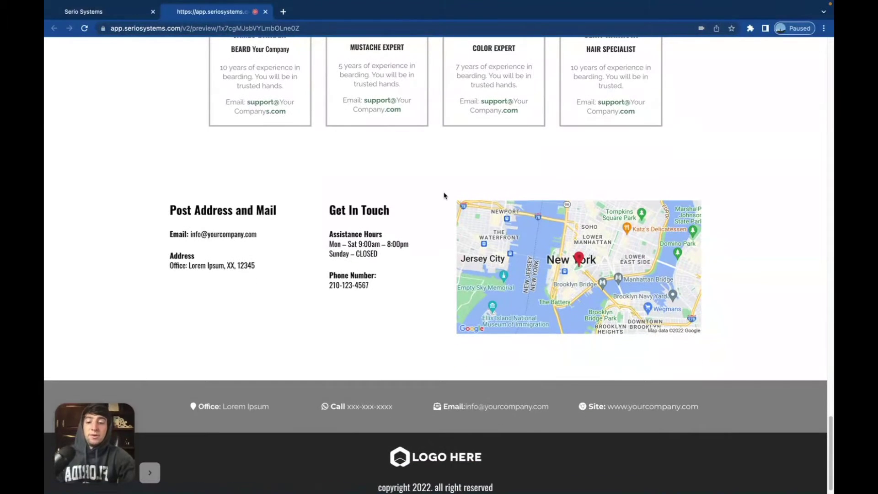
scroll(443, 194, up, 15)
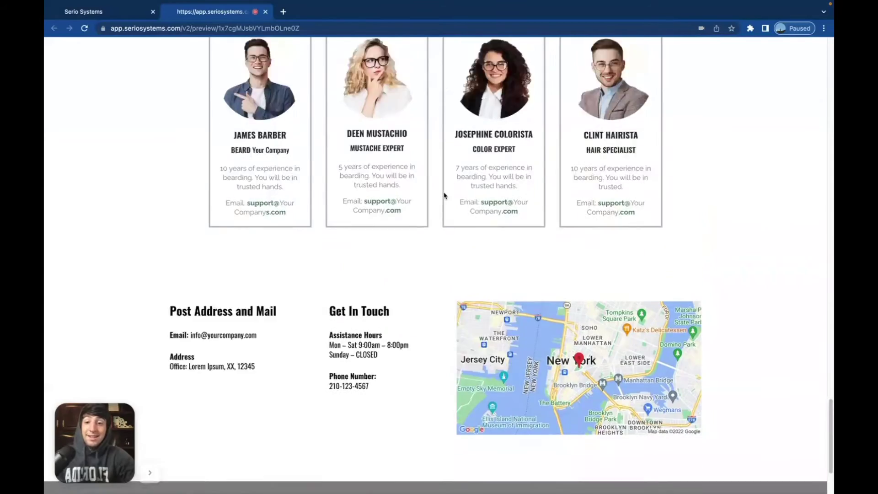
scroll(444, 192, up, 20)
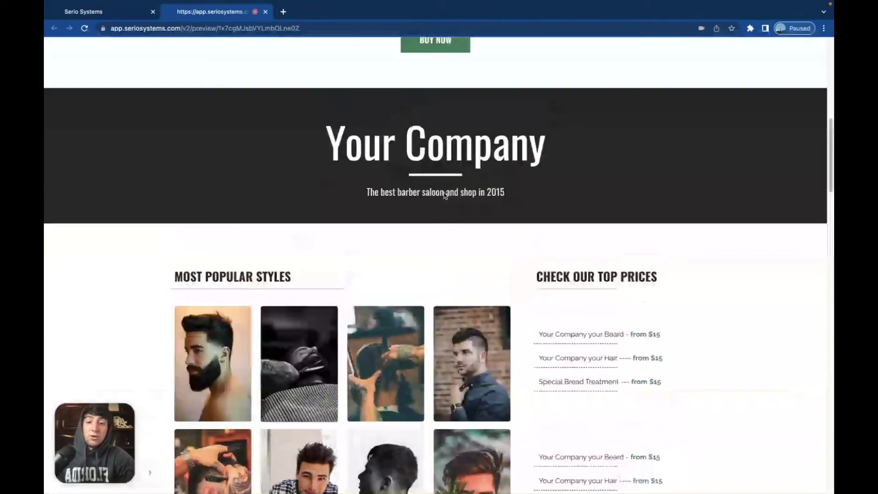
scroll(445, 195, up, 1)
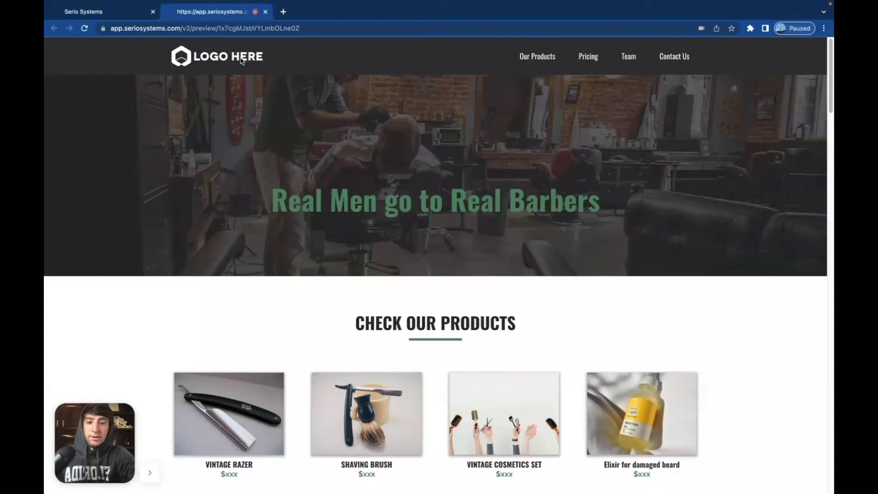
scroll(342, 243, down, 5)
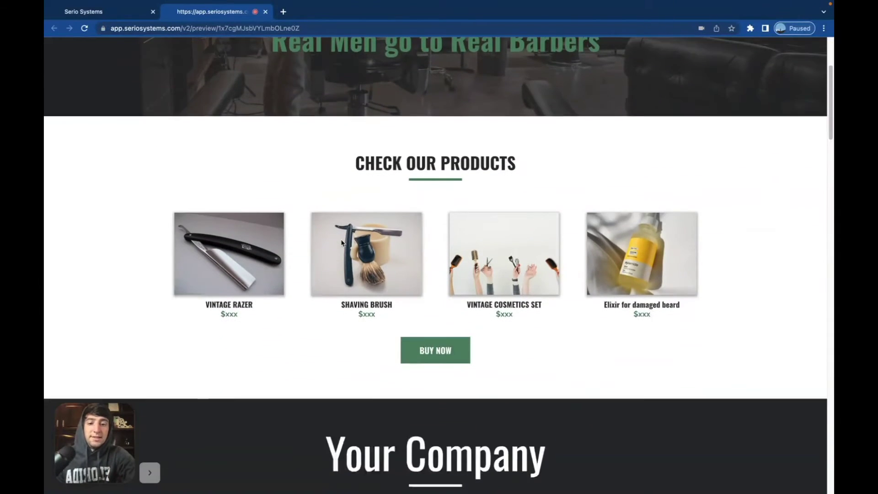
scroll(342, 242, down, 1)
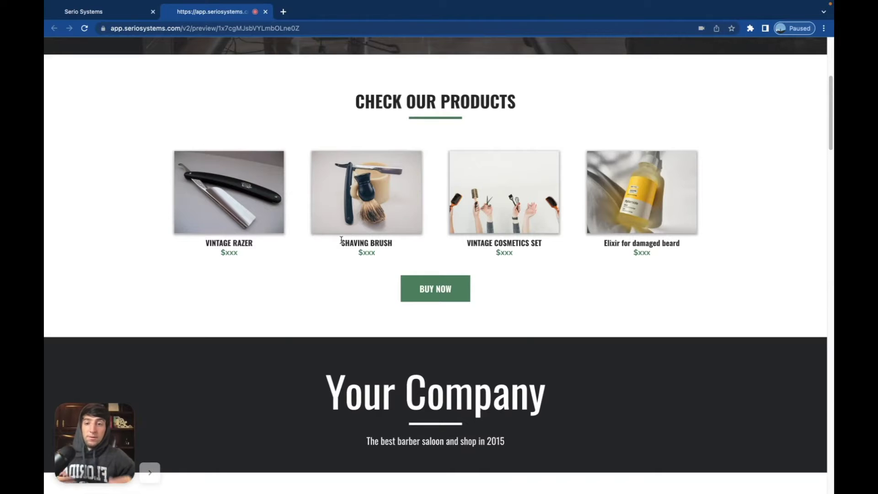
Close the barber preview and open the Celeste - Life and Career Coach template from Coaching.
key(super+w)
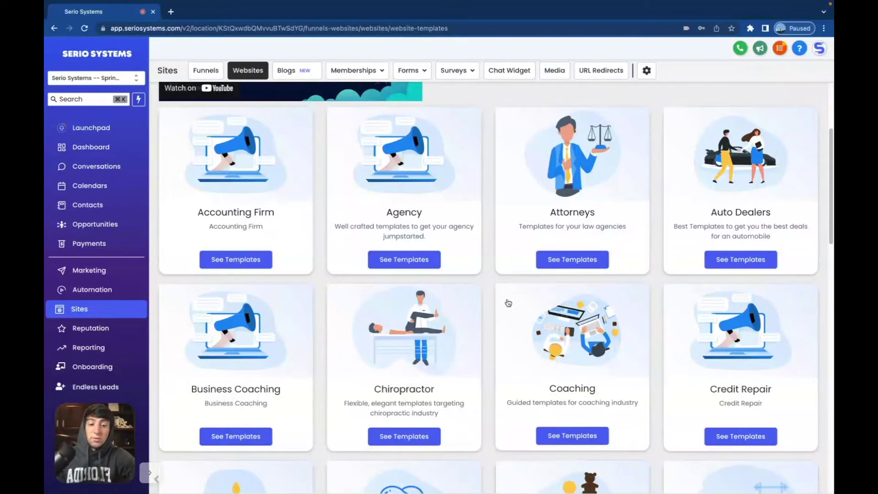
click(586, 365)
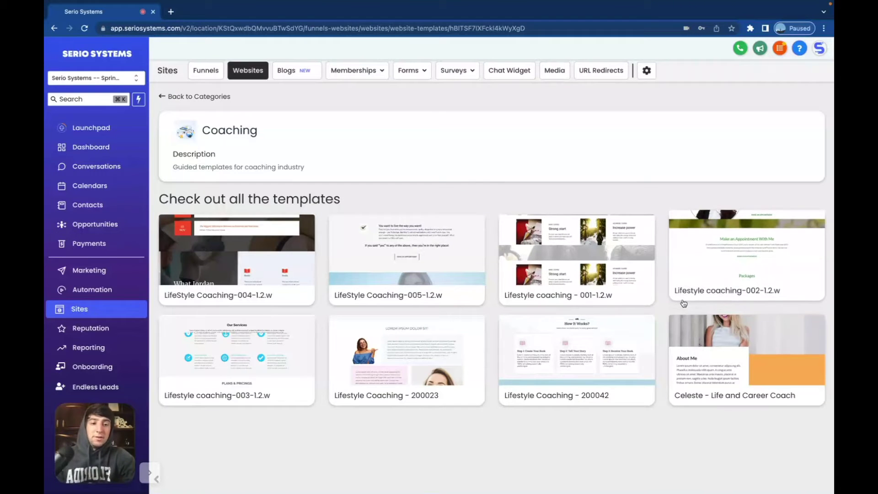
click(722, 351)
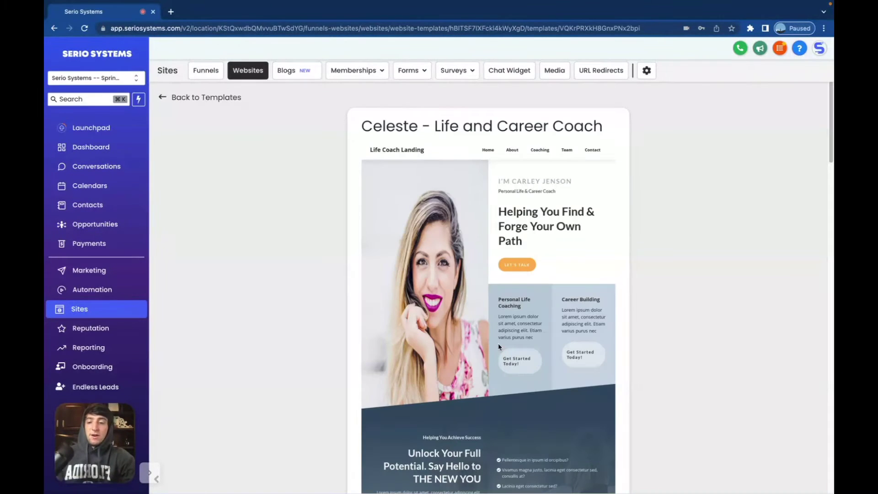
scroll(499, 347, down, 12)
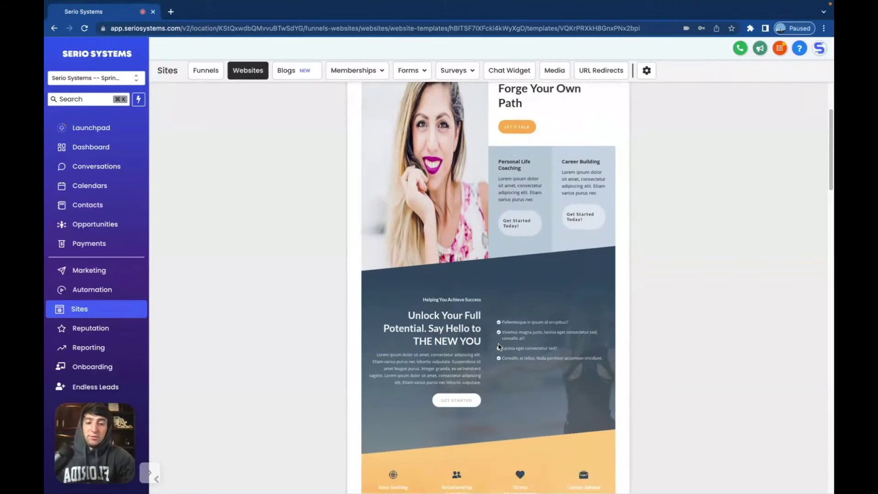
scroll(499, 346, down, 8)
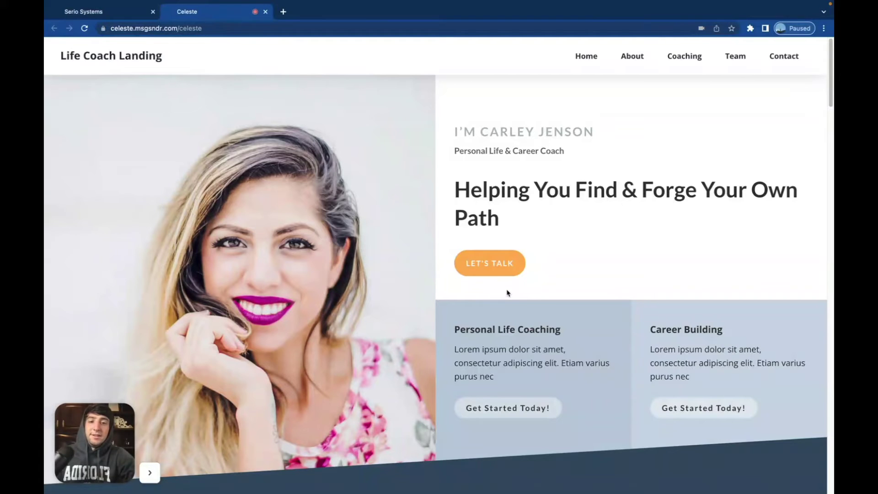
scroll(507, 293, down, 6)
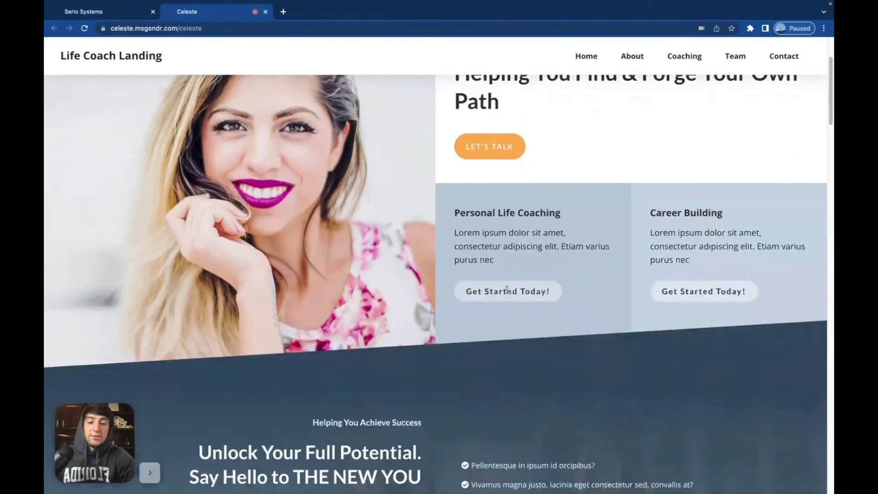
scroll(507, 292, down, 2)
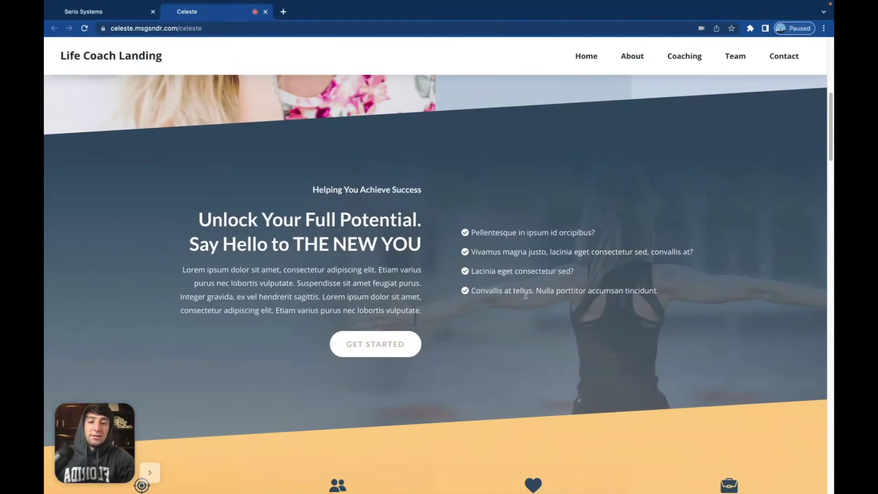
scroll(547, 333, down, 1)
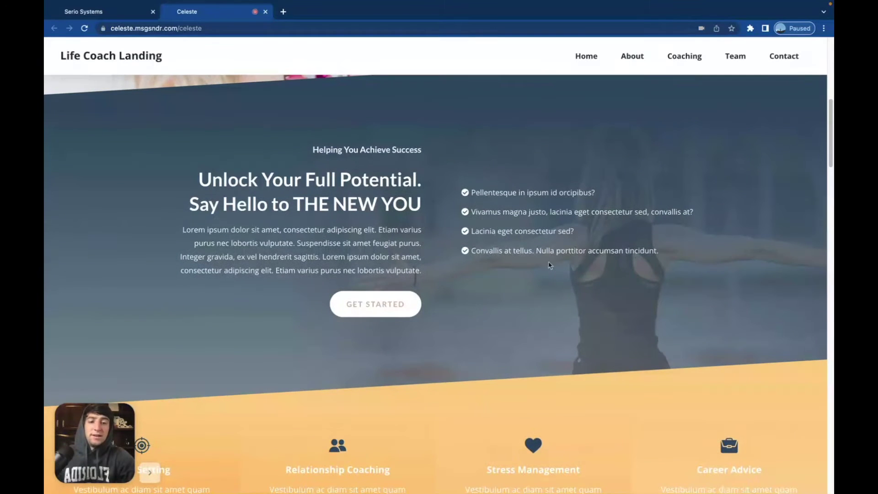
scroll(578, 298, down, 5)
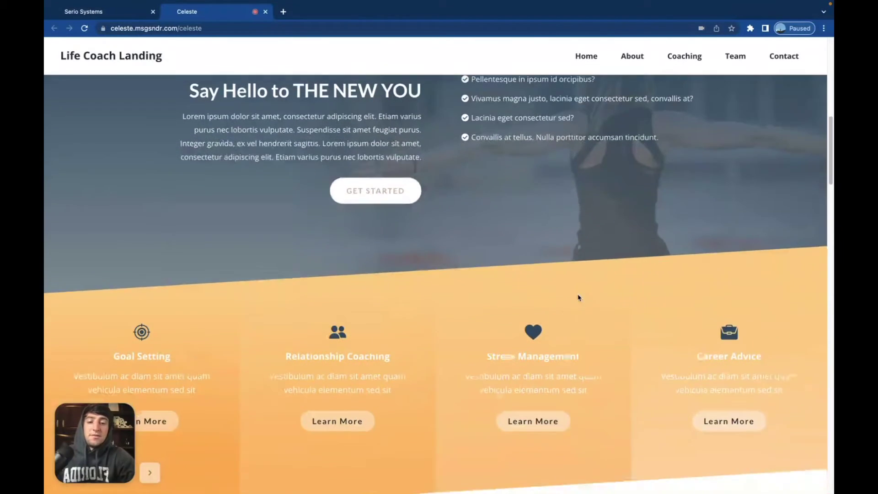
scroll(578, 298, down, 3)
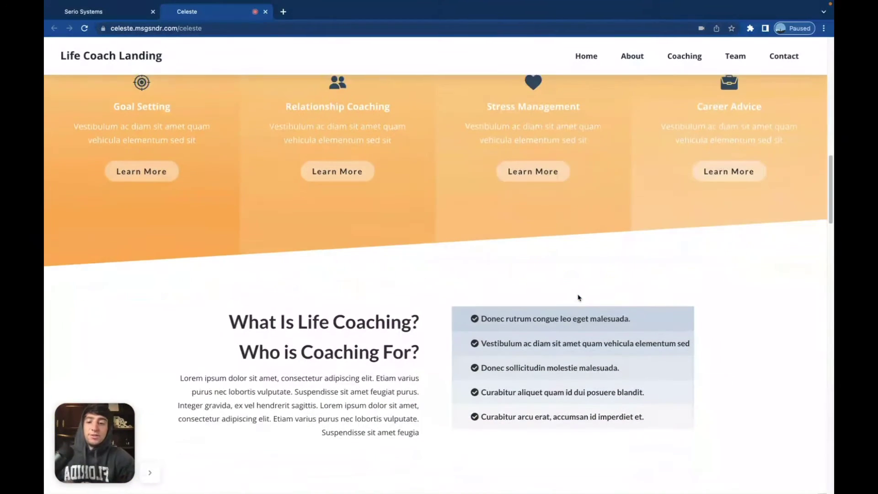
scroll(579, 298, up, 1)
scroll(579, 297, up, 6)
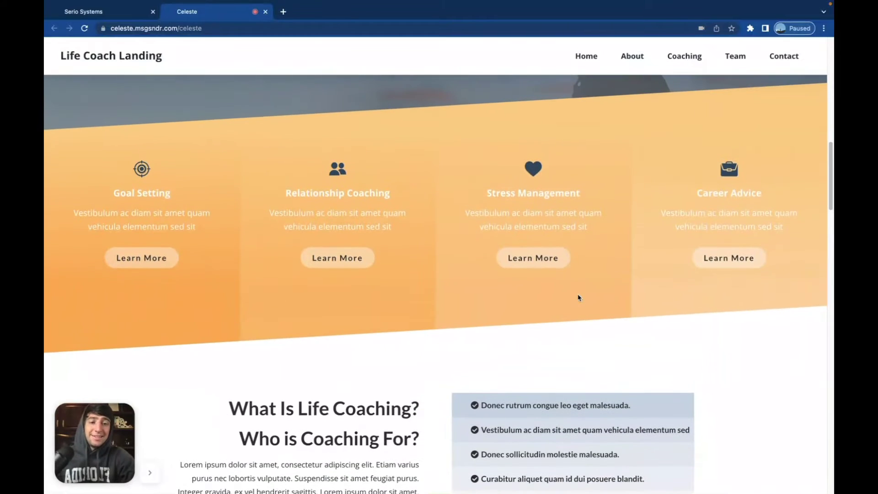
scroll(578, 294, up, 1)
scroll(579, 295, down, 2)
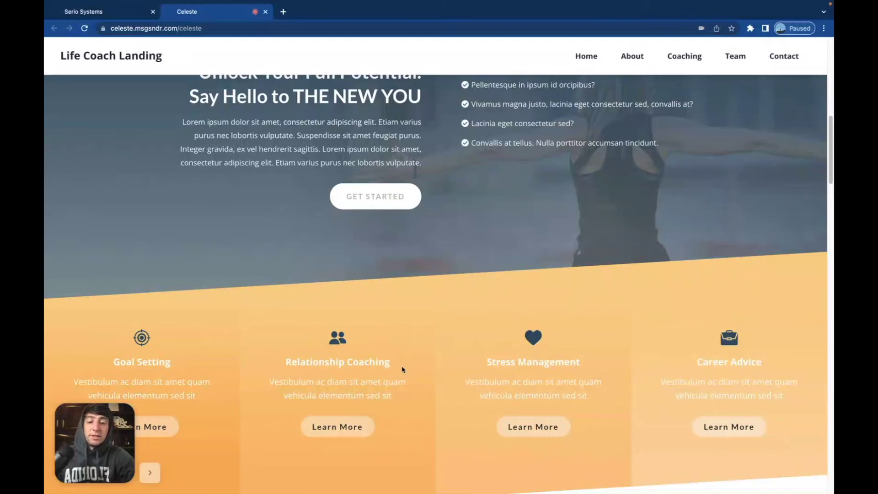
scroll(488, 380, down, 2)
scroll(490, 383, down, 4)
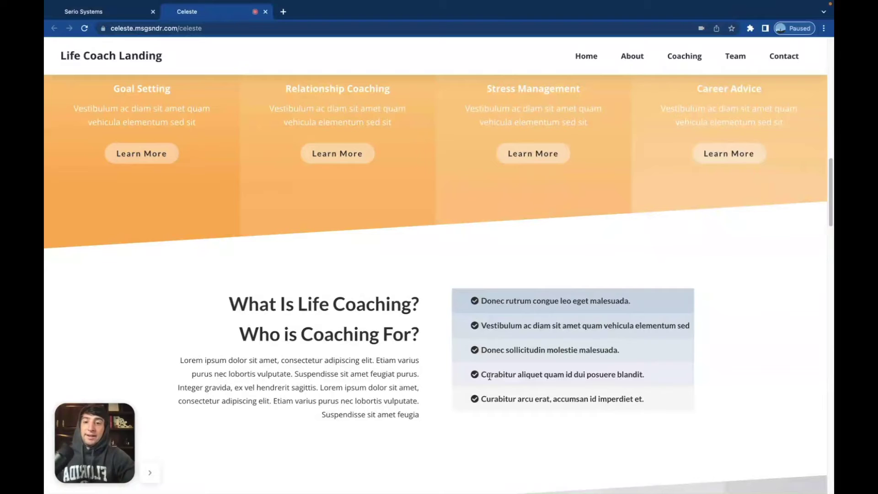
scroll(477, 280, up, 1)
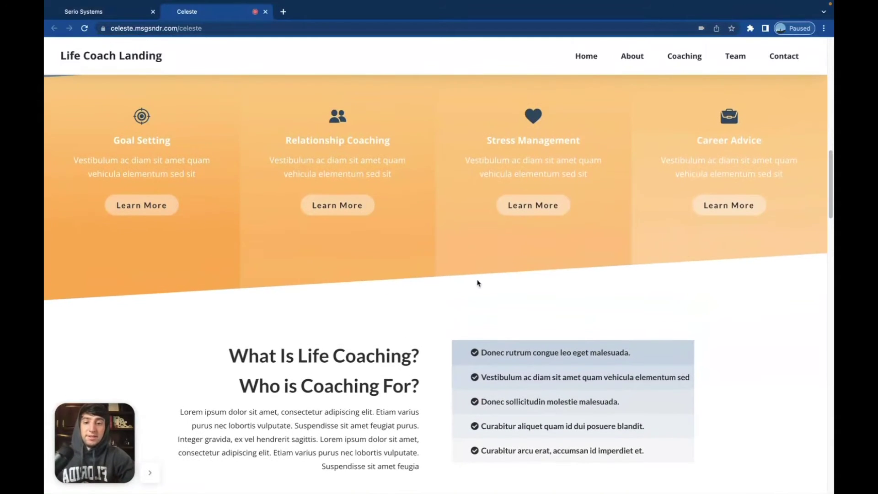
scroll(477, 281, down, 4)
scroll(477, 281, down, 3)
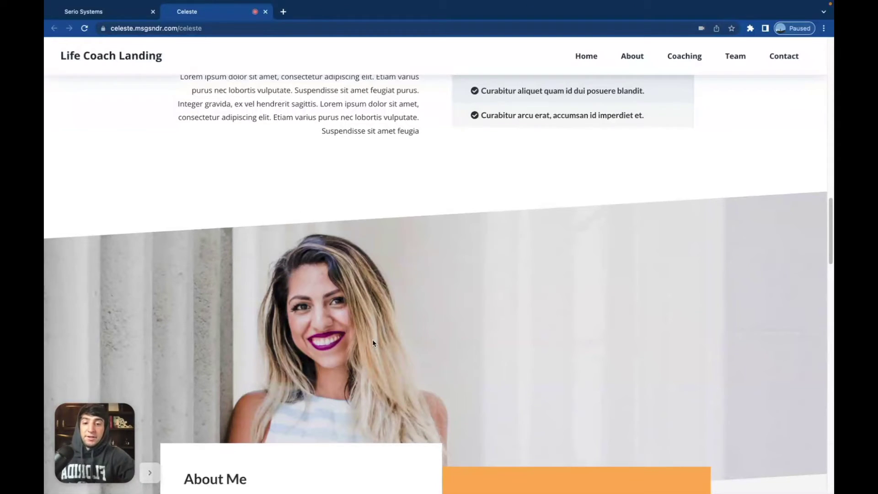
scroll(373, 343, down, 3)
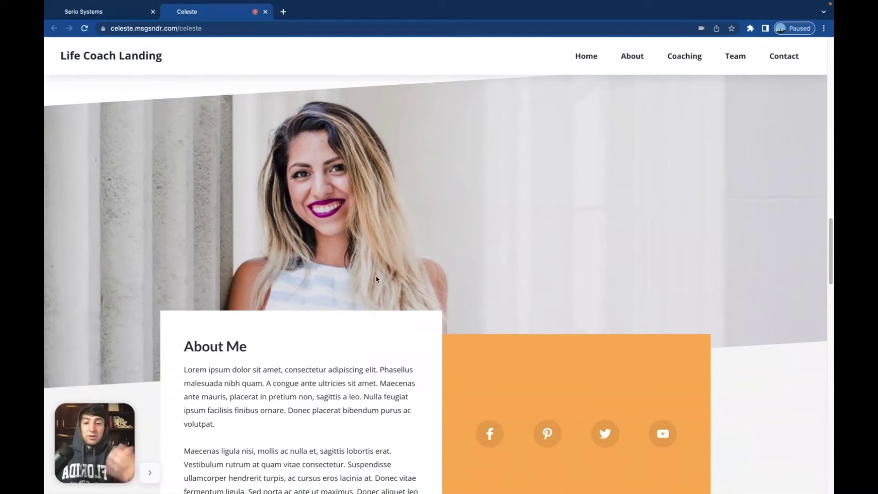
scroll(376, 278, down, 2)
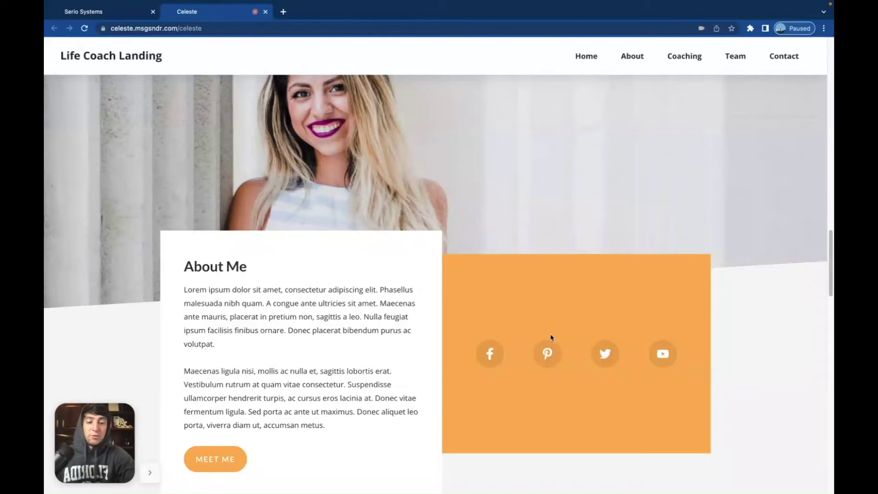
scroll(534, 390, down, 8)
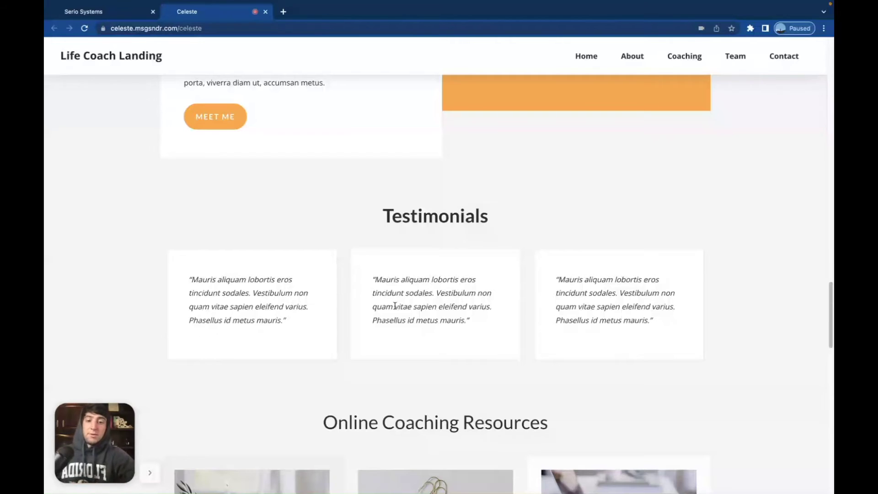
scroll(395, 306, down, 6)
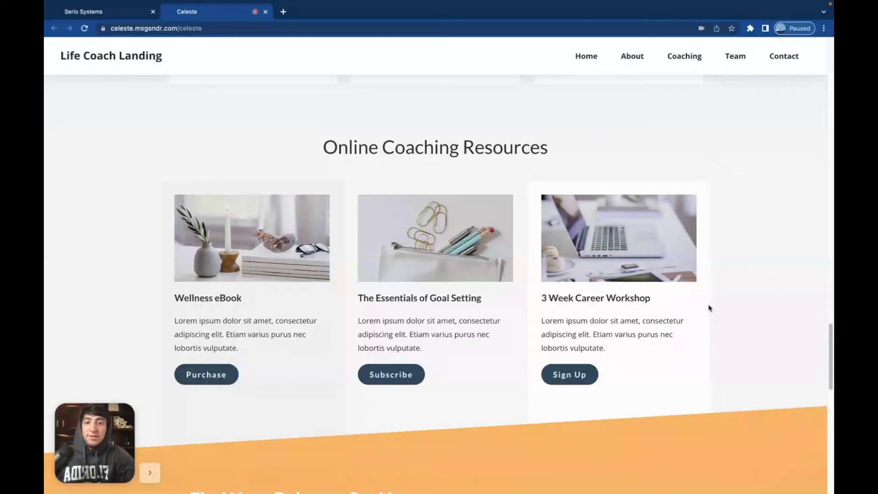
scroll(639, 353, down, 6)
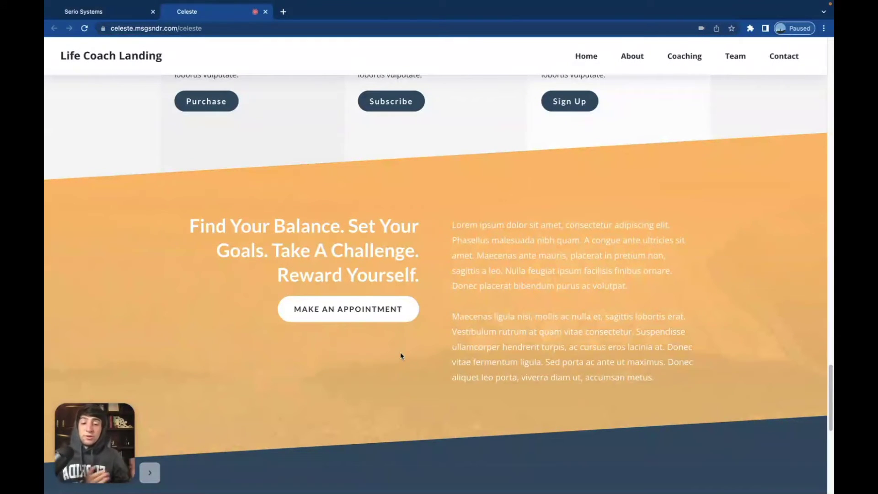
scroll(401, 355, down, 7)
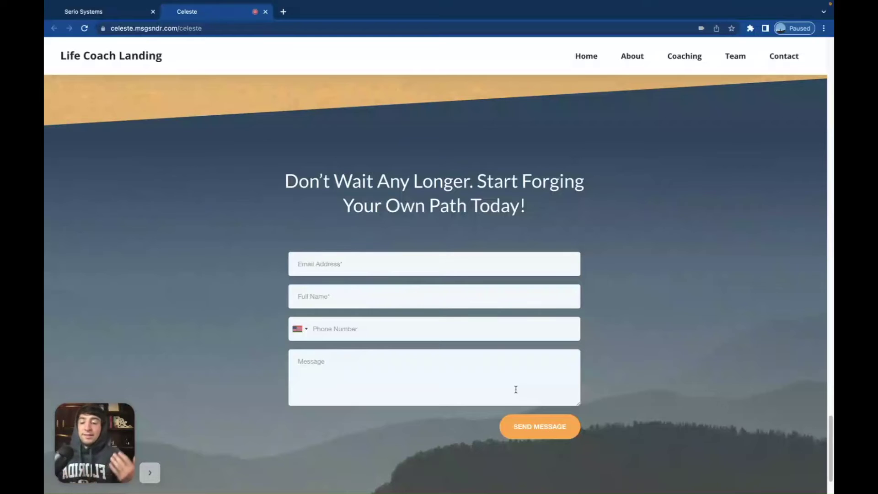
scroll(516, 389, down, 2)
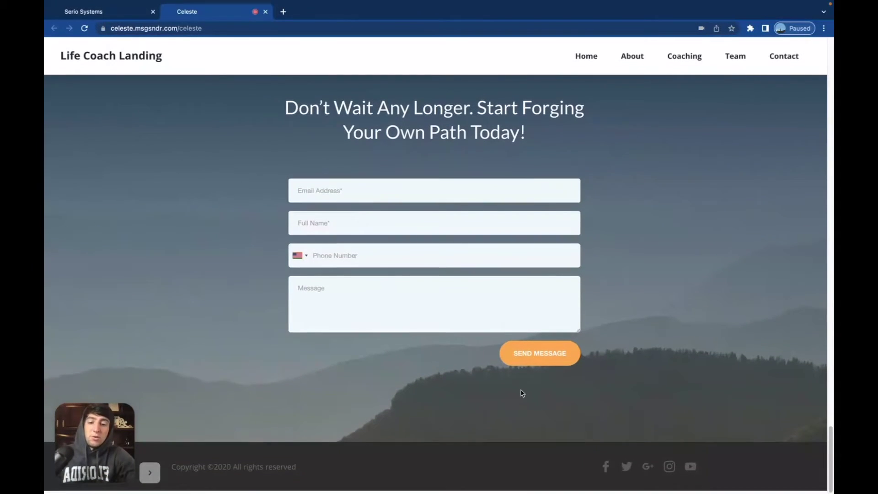
scroll(522, 392, up, 20)
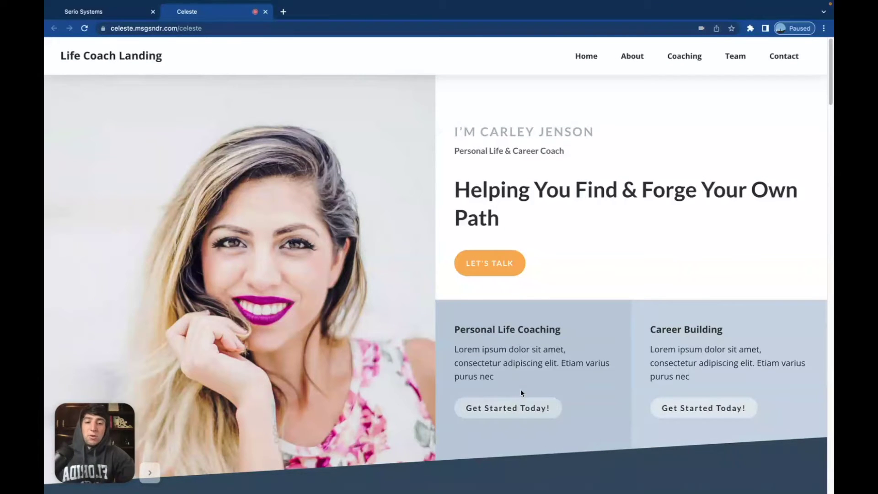
Skim the Celeste live site, then close its tab to return to the website templates.
scroll(529, 288, down, 1)
scroll(529, 288, up, 1)
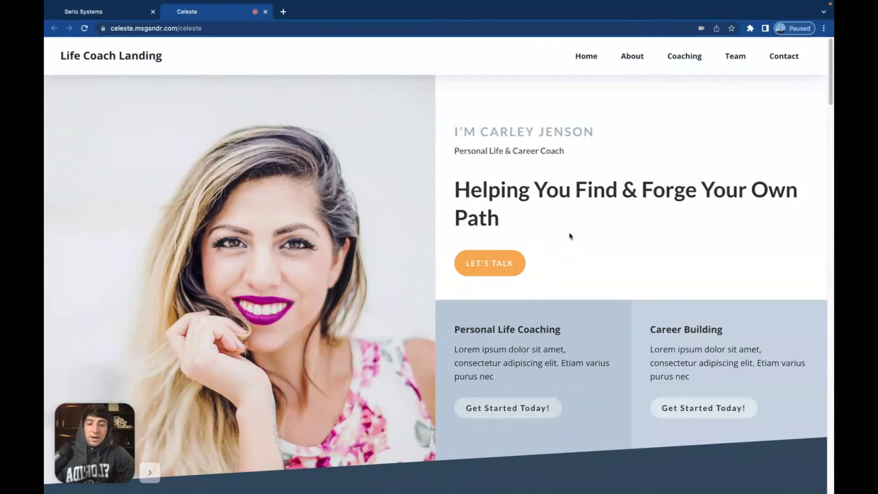
scroll(548, 299, down, 6)
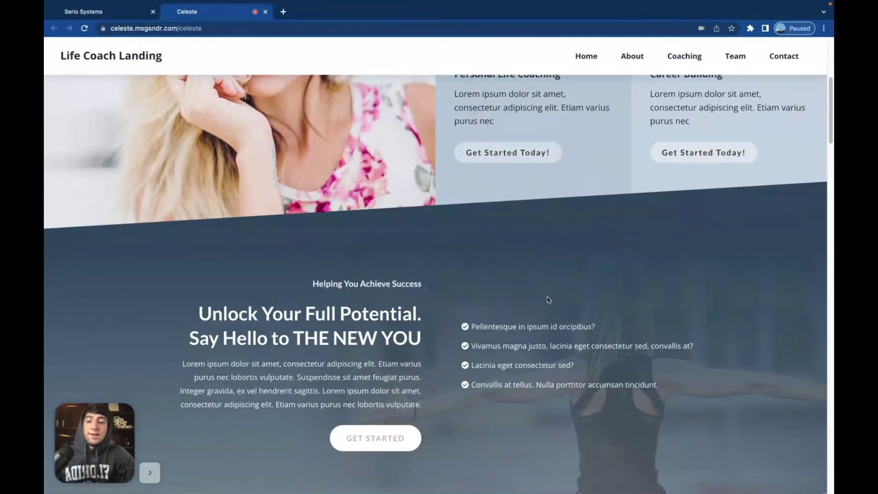
scroll(549, 299, down, 7)
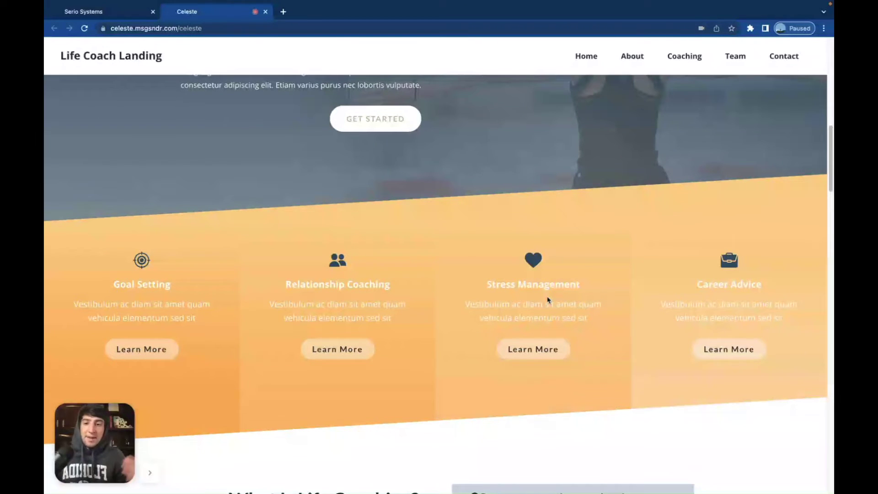
key(super+w)
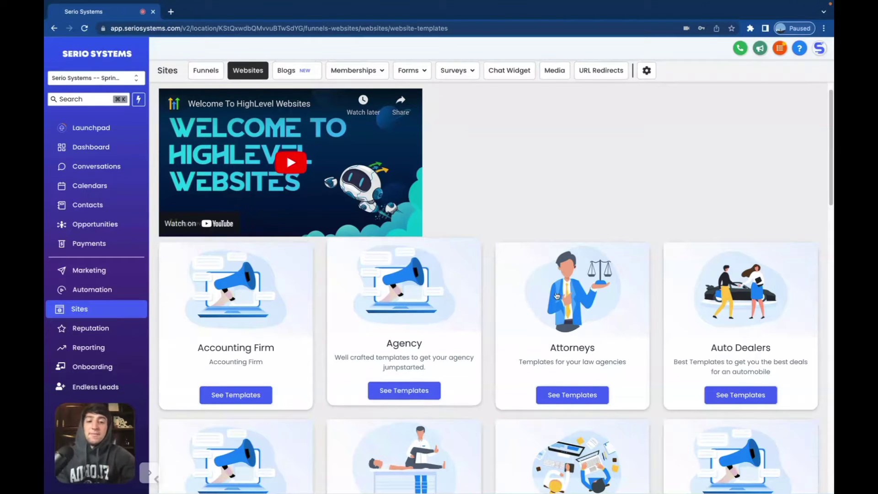
Open the Auto Dealers category, preview the Car Dealer template, then go back to the list.
click(727, 328)
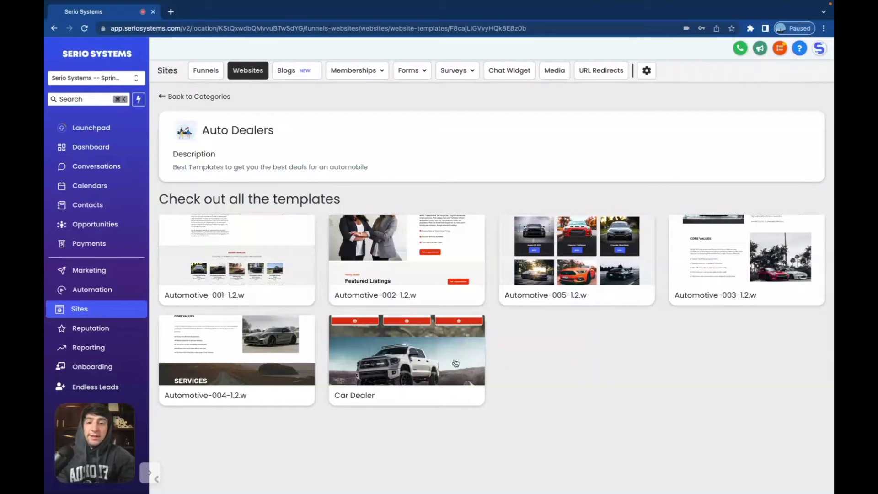
click(376, 386)
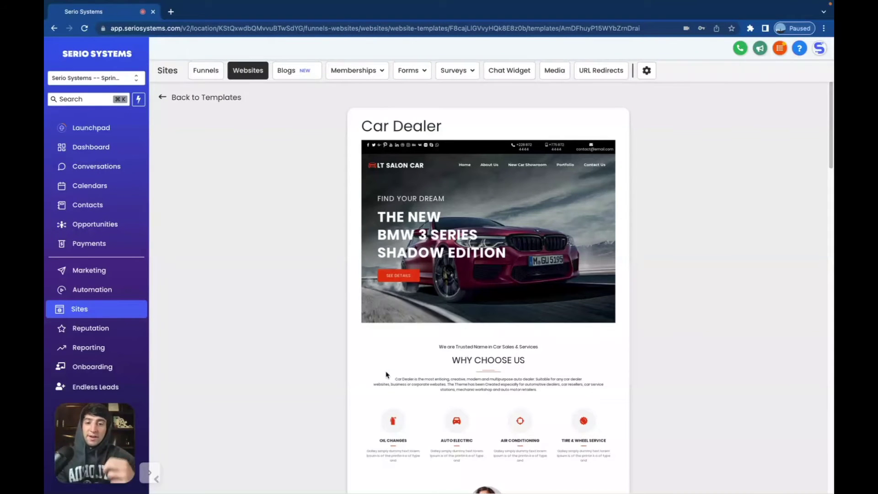
scroll(482, 320, down, 5)
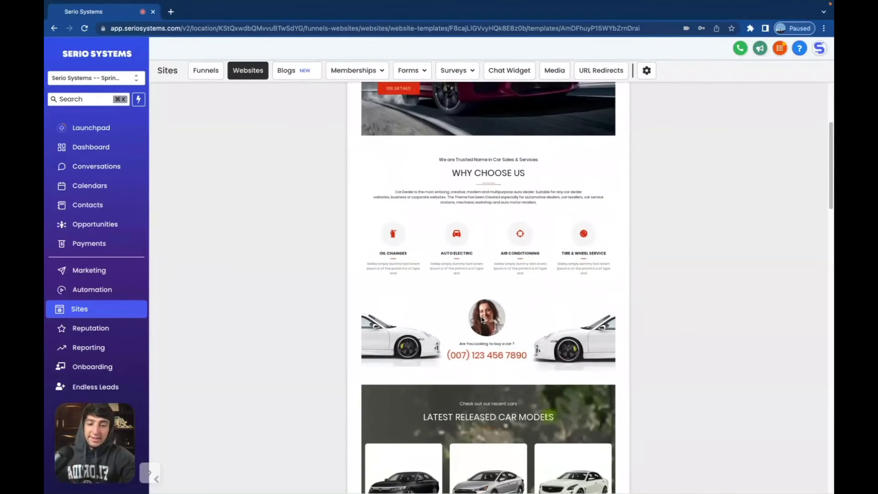
scroll(482, 320, down, 6)
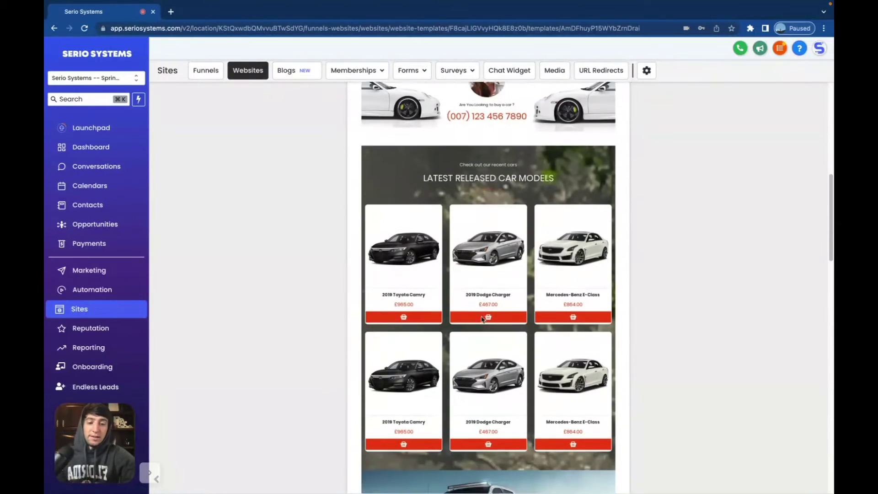
scroll(482, 319, down, 6)
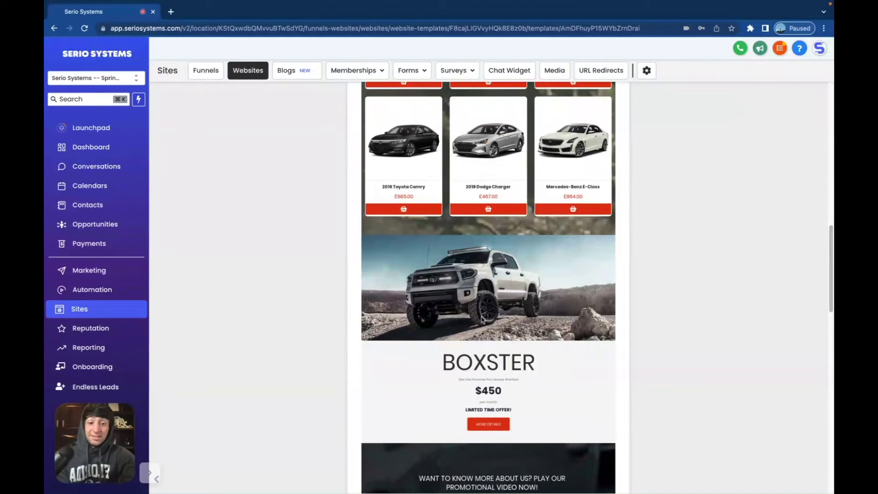
scroll(482, 320, down, 5)
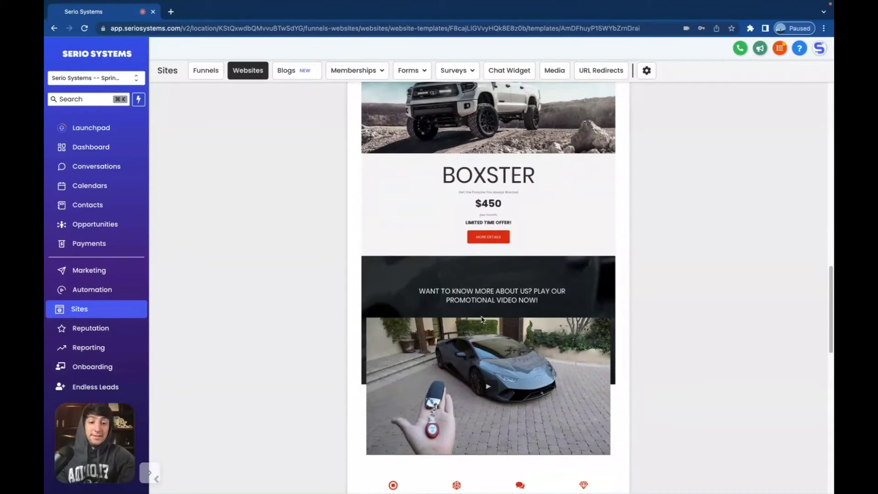
scroll(482, 320, down, 5)
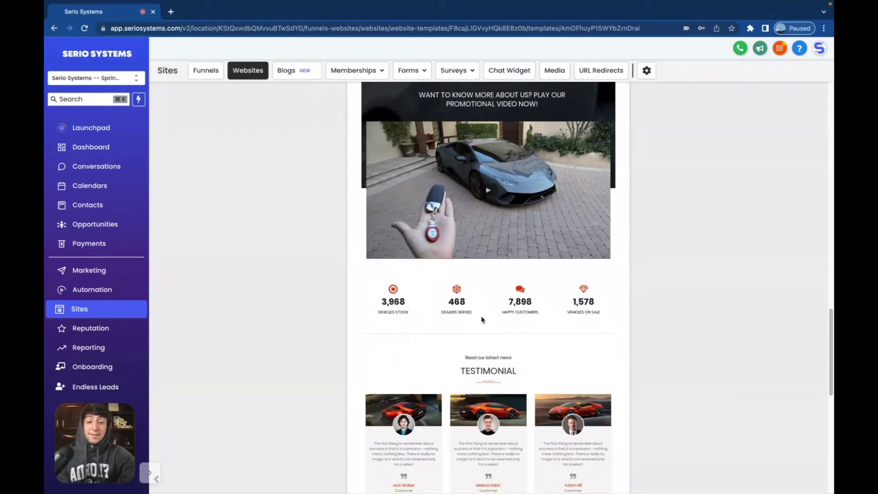
key(alt+Left)
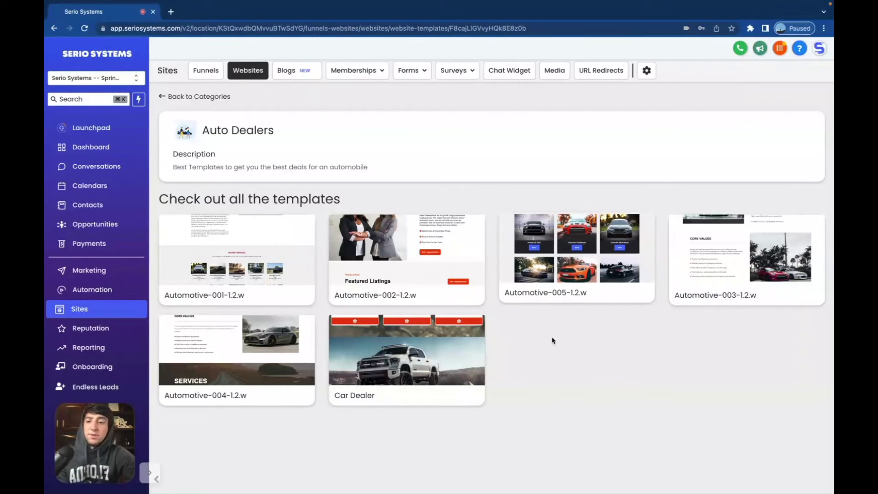
Review the Automotive-005-1.2.w preview through Recent Cars and Testimonials, then return to the Auto Dealers list.
click(577, 255)
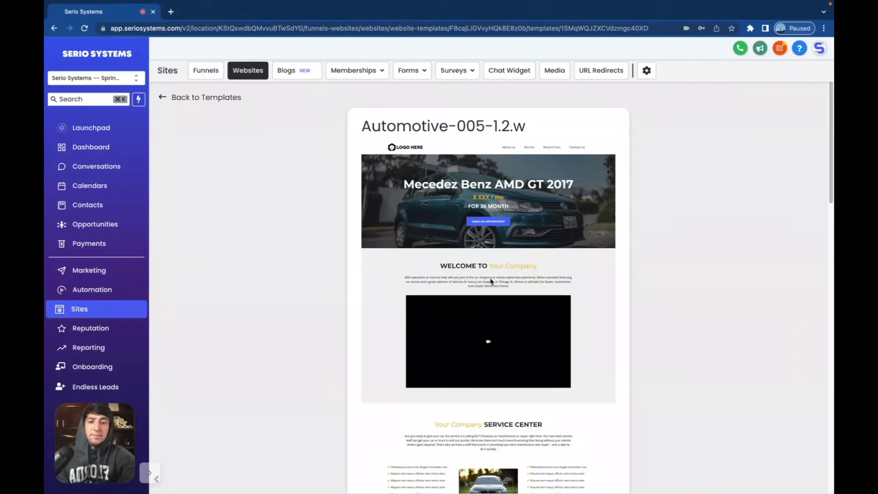
scroll(533, 373, down, 4)
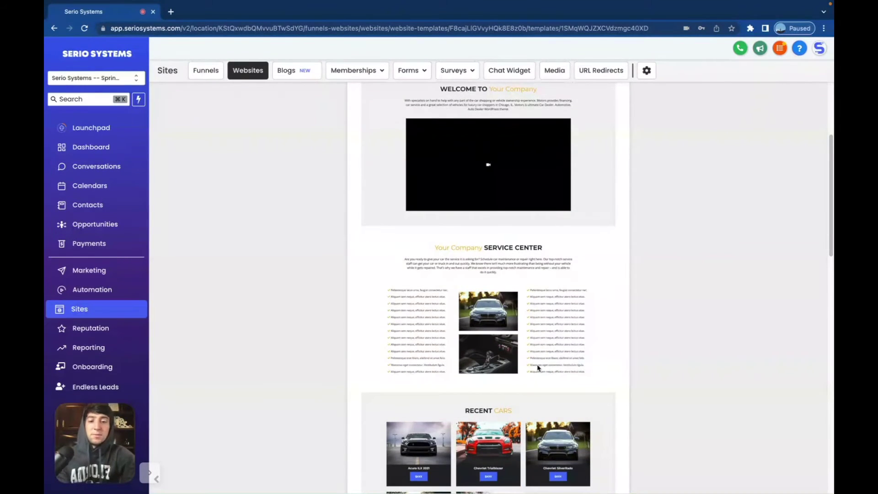
scroll(538, 367, down, 1)
scroll(564, 333, down, 5)
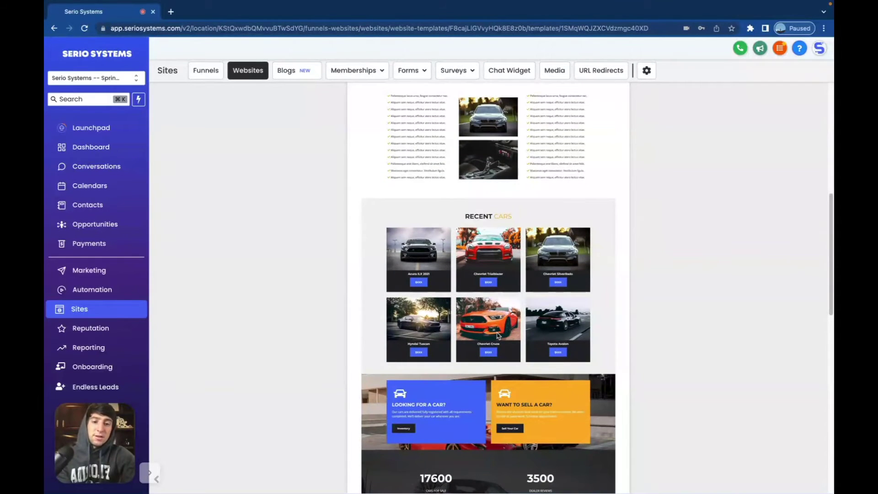
scroll(498, 335, down, 5)
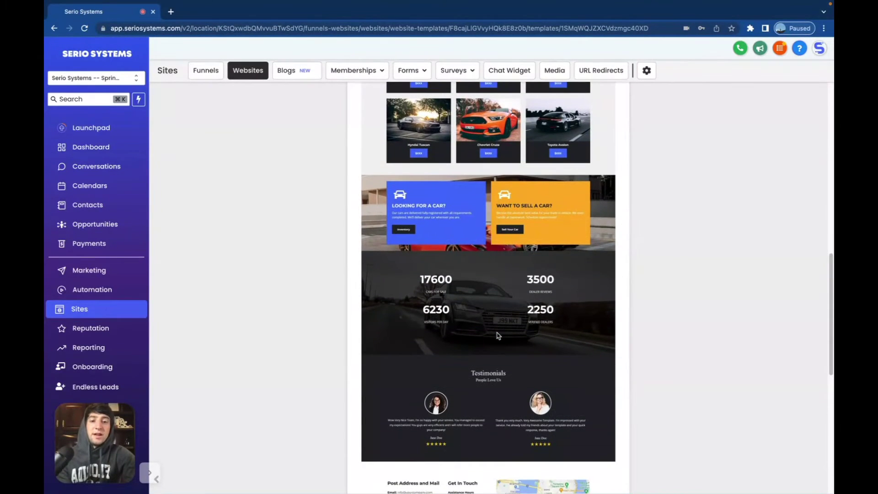
scroll(484, 441, down, 4)
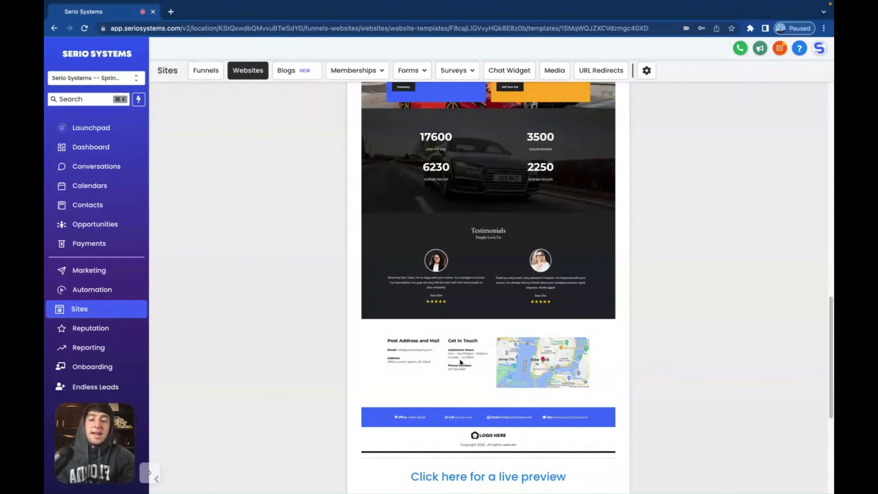
scroll(475, 359, up, 20)
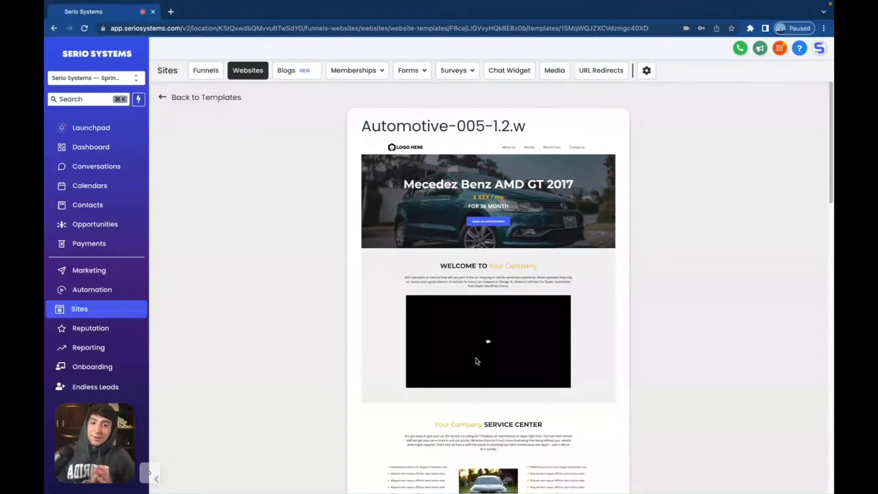
click(169, 97)
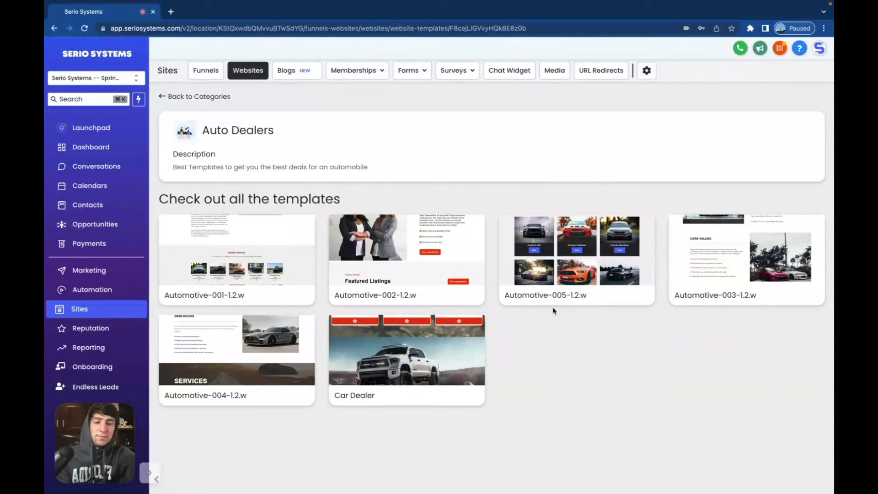
Review the Automotive-004-1.2.w template preview and go back to the Auto Dealers list.
click(183, 363)
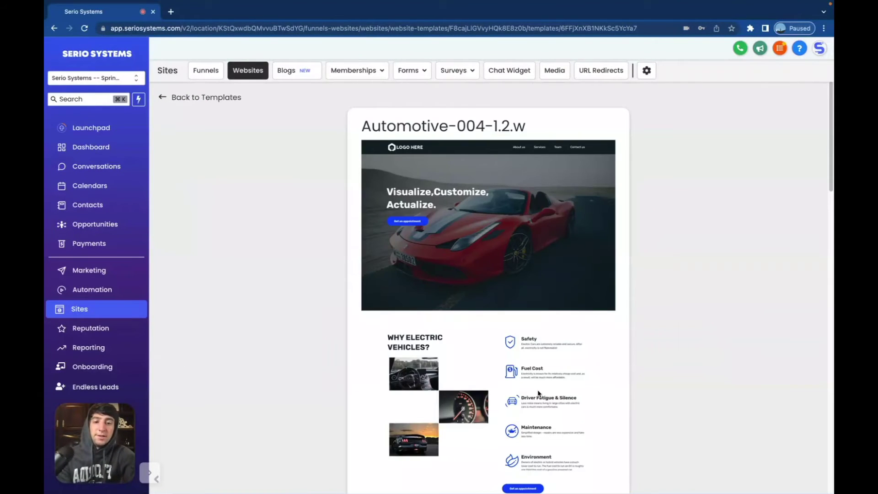
scroll(538, 393, down, 6)
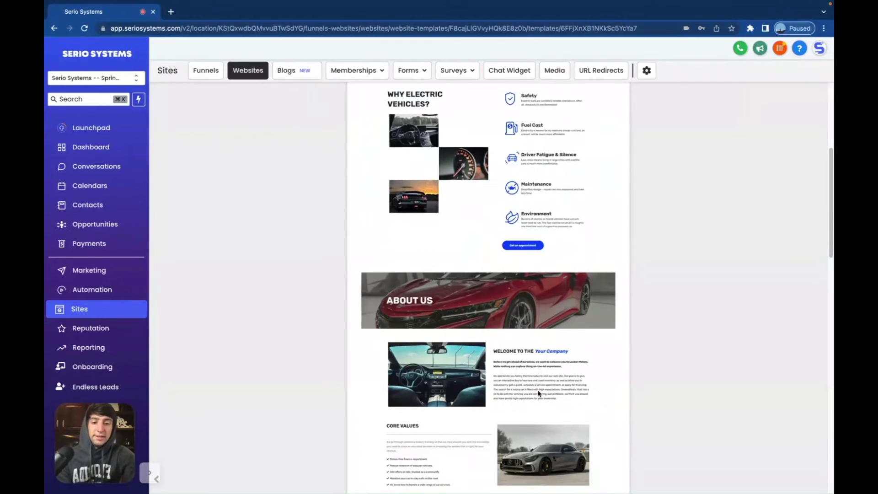
scroll(538, 392, down, 3)
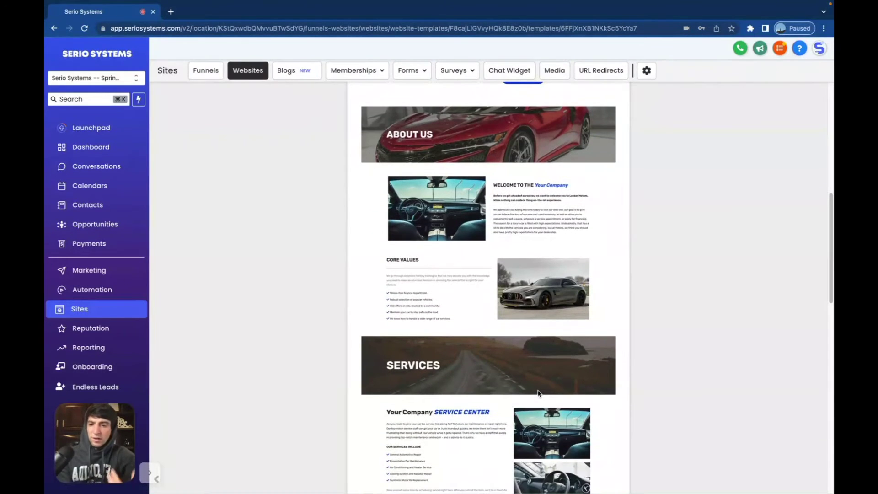
scroll(538, 392, down, 6)
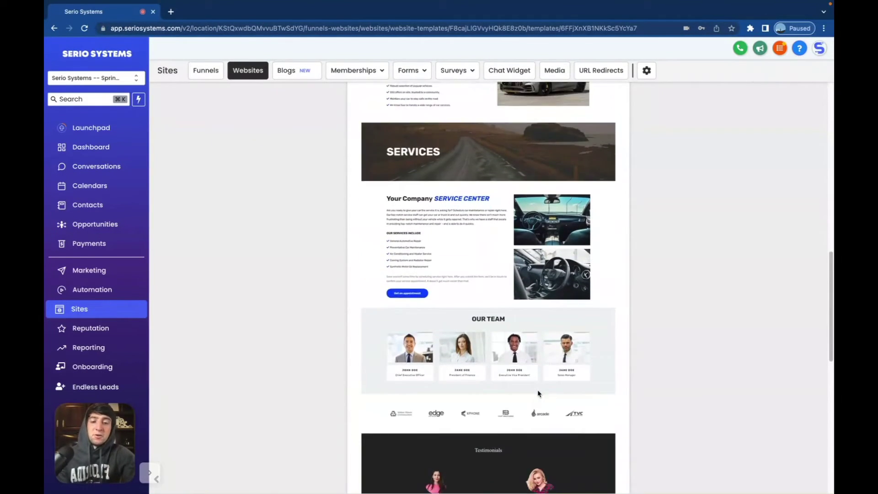
scroll(538, 392, down, 5)
scroll(529, 329, up, 4)
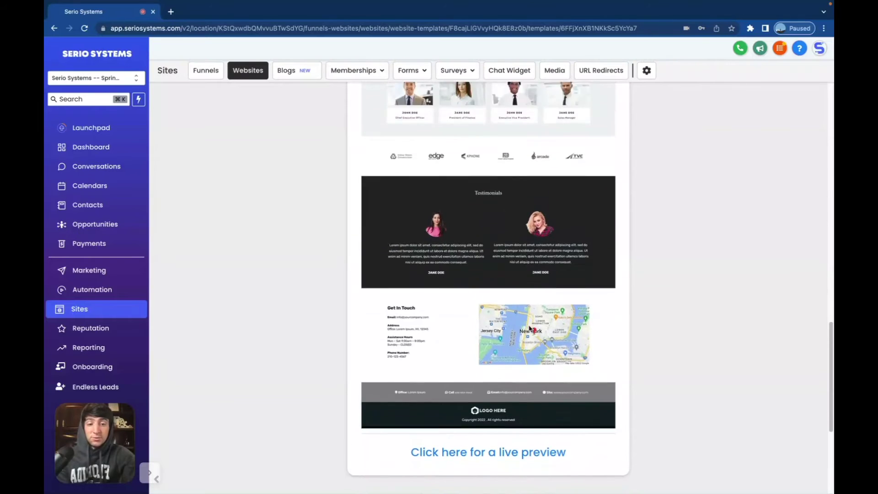
scroll(529, 328, up, 11)
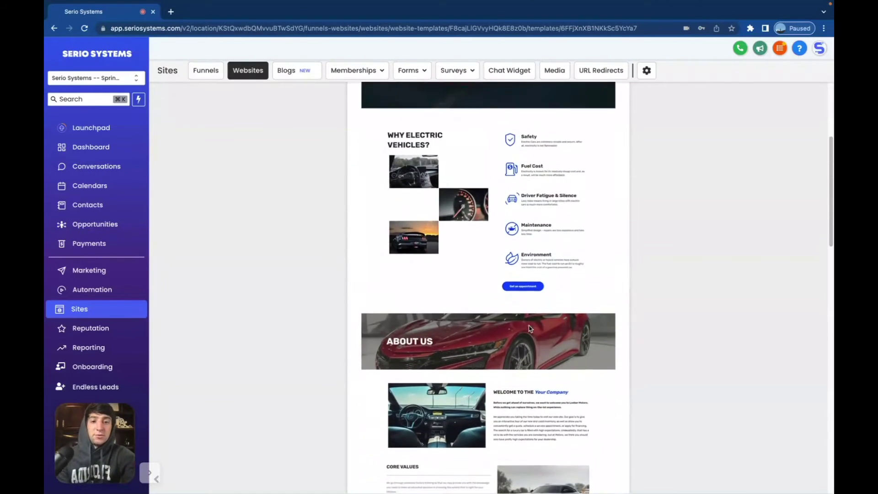
scroll(530, 329, up, 5)
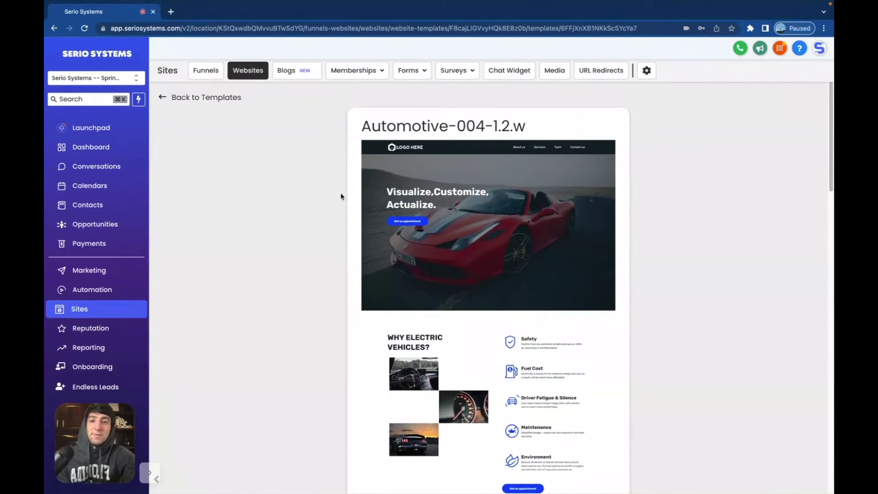
key(alt+Left)
Preview Automotive-003-1.2.w, scrolling through Specials, Media Gallery, Our Team and testimonials to the map.
click(737, 238)
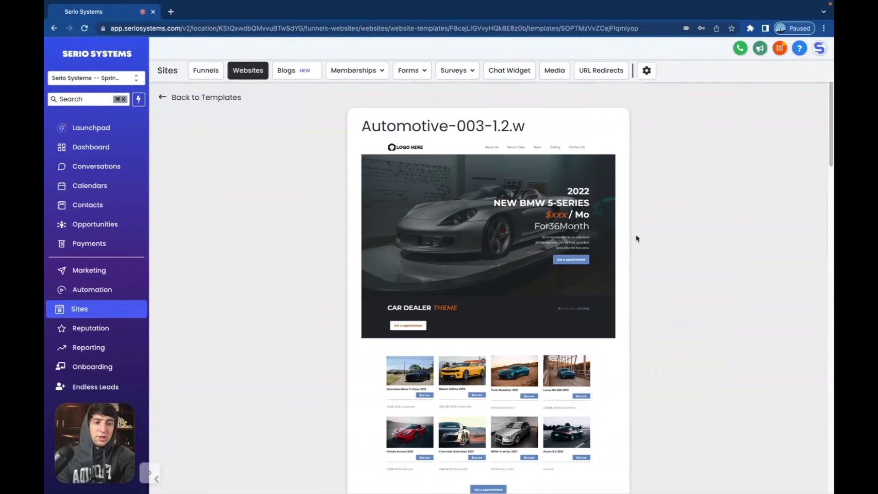
scroll(516, 360, down, 2)
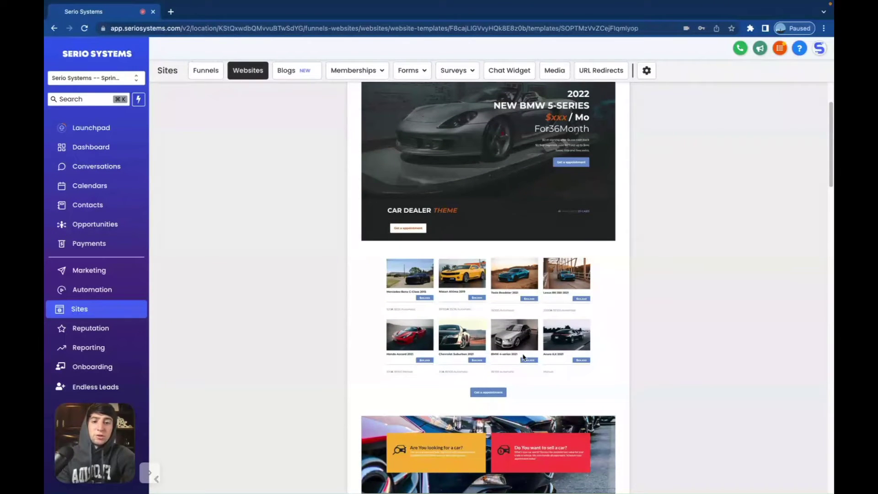
scroll(530, 344, down, 7)
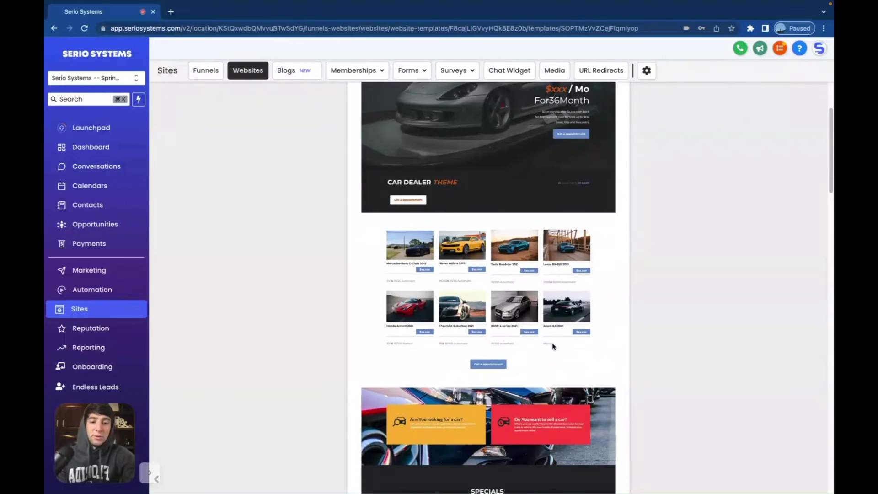
scroll(526, 337, down, 1)
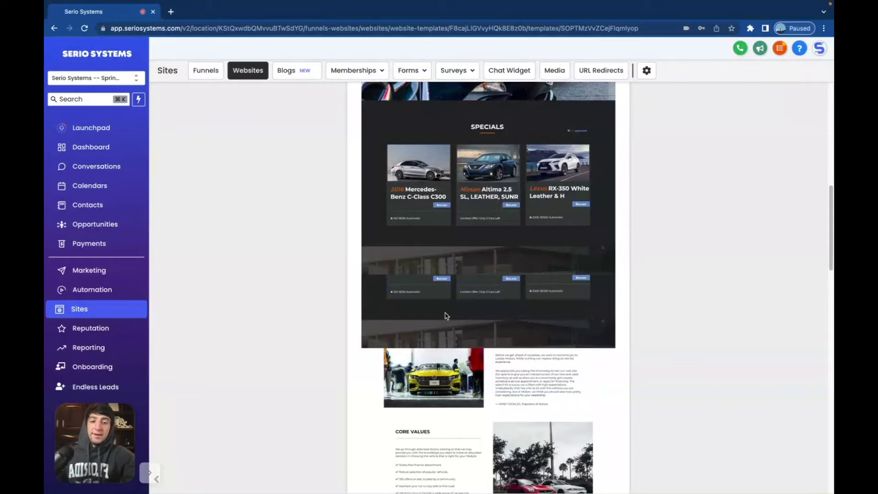
scroll(446, 316, down, 8)
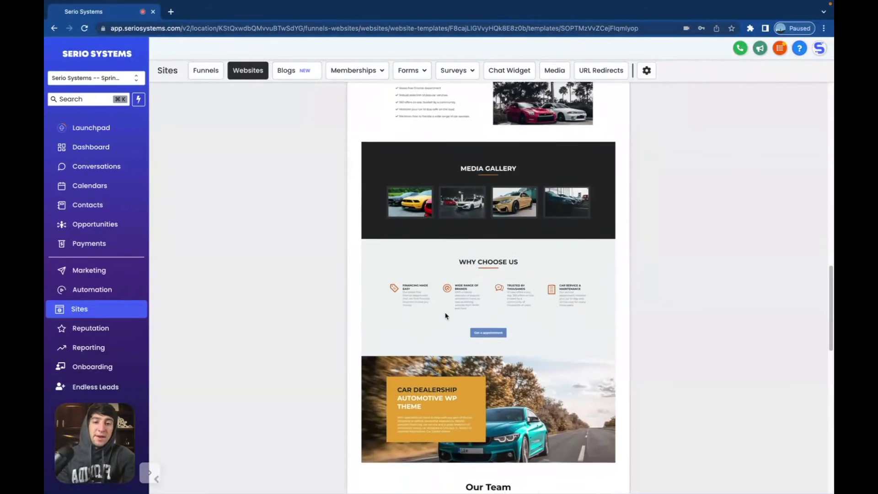
scroll(446, 315, down, 5)
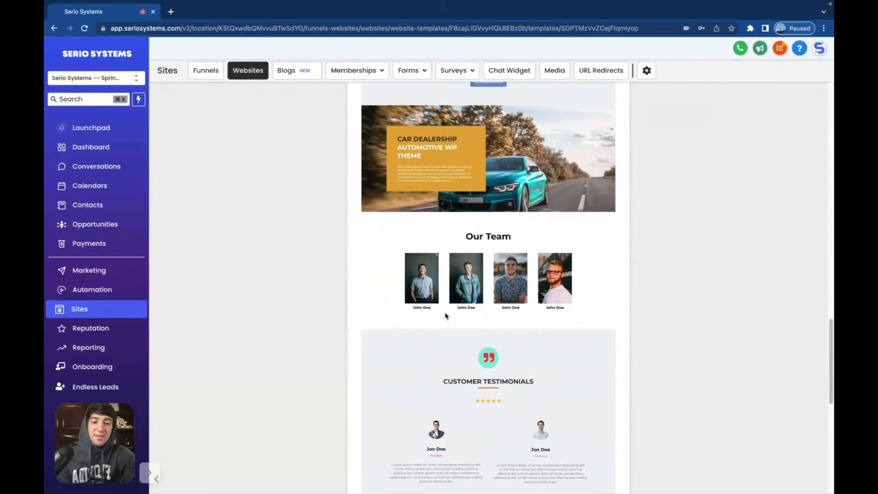
scroll(446, 315, down, 3)
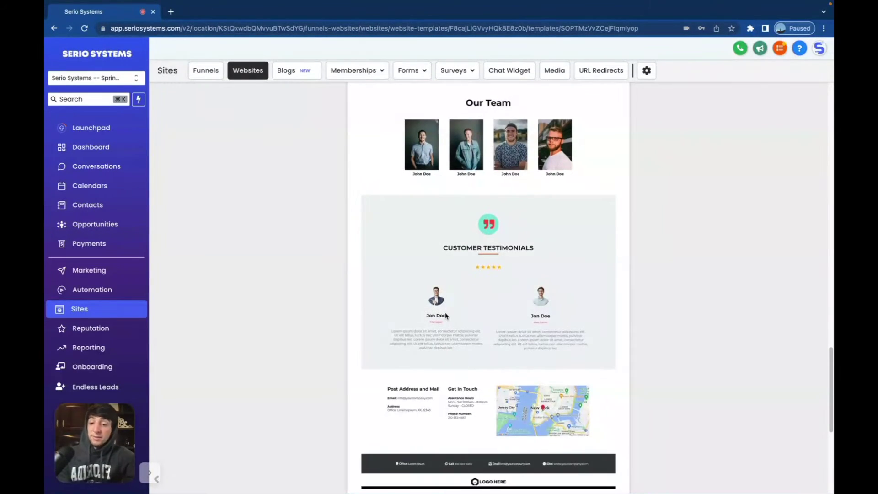
Go back to the template categories and open the Repair/General Contracting category.
key(super+bracketleft)
scroll(554, 303, down, 12)
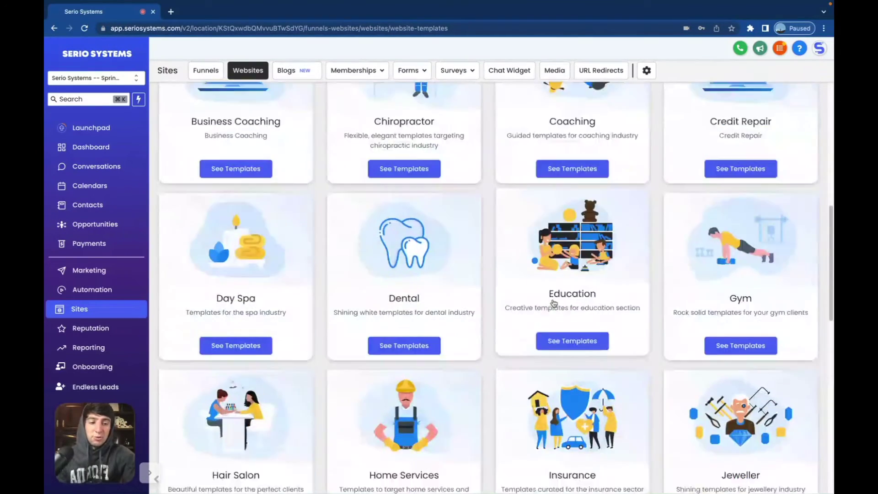
scroll(553, 304, down, 3)
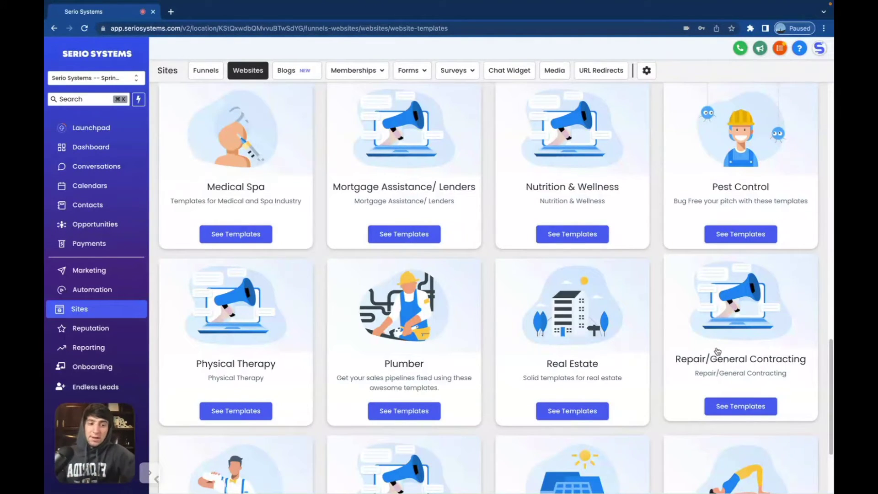
click(749, 344)
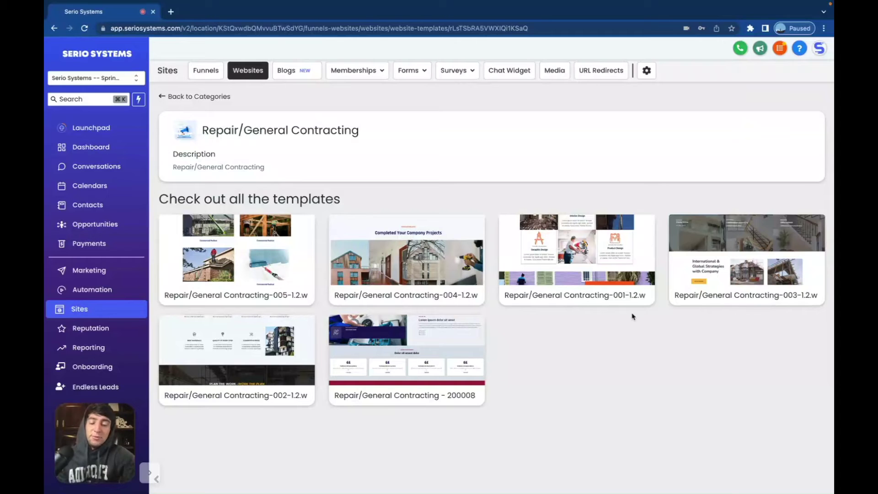
Preview the Repair/General Contracting-003-1.2.w template, scrolling from its Explore Our Best Solutions hero to Our Team.
click(719, 258)
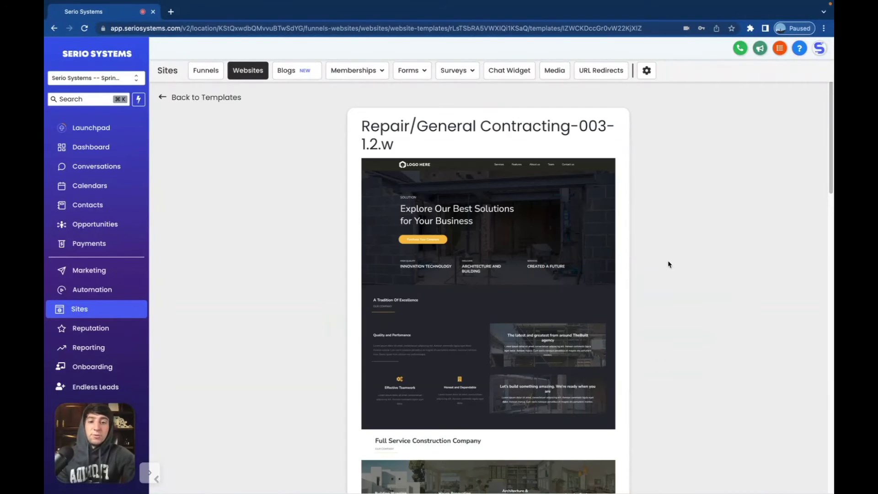
scroll(552, 330, down, 1)
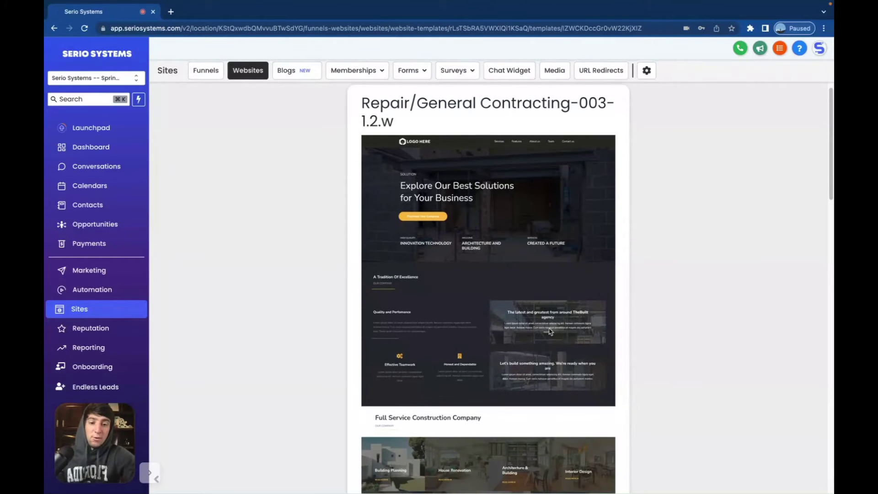
scroll(551, 331, down, 8)
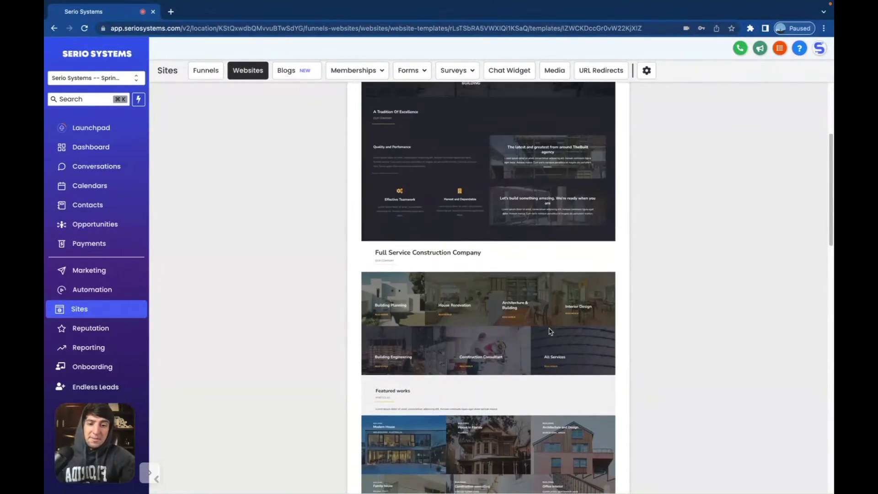
scroll(551, 331, down, 10)
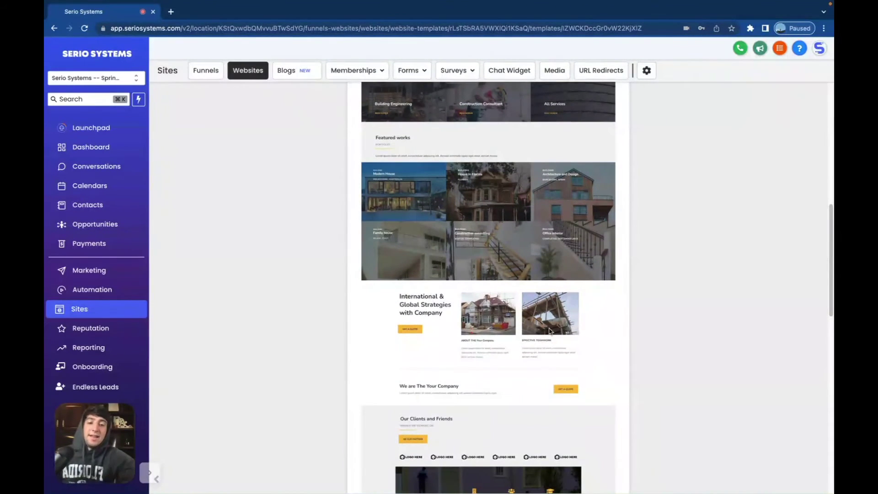
scroll(550, 332, down, 2)
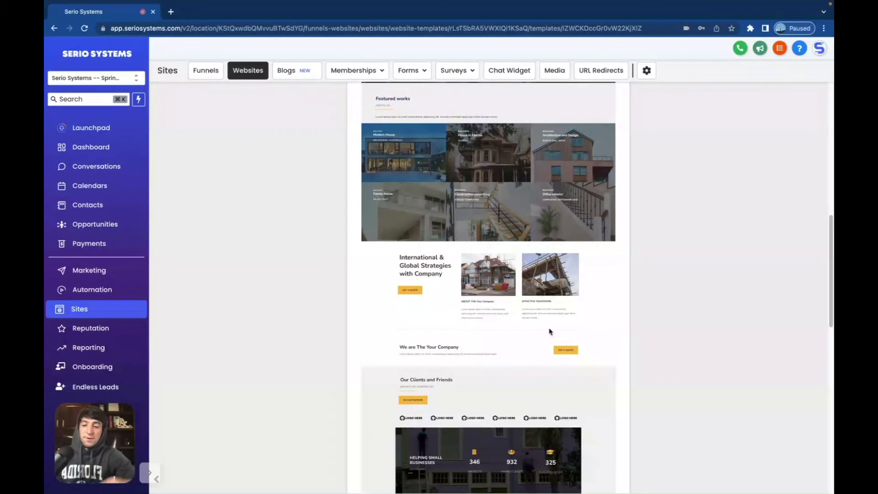
scroll(550, 331, down, 4)
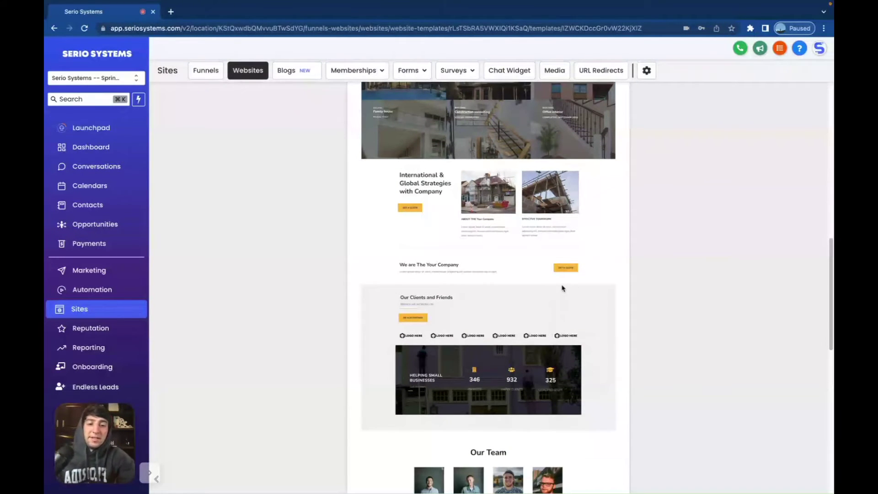
scroll(562, 288, up, 15)
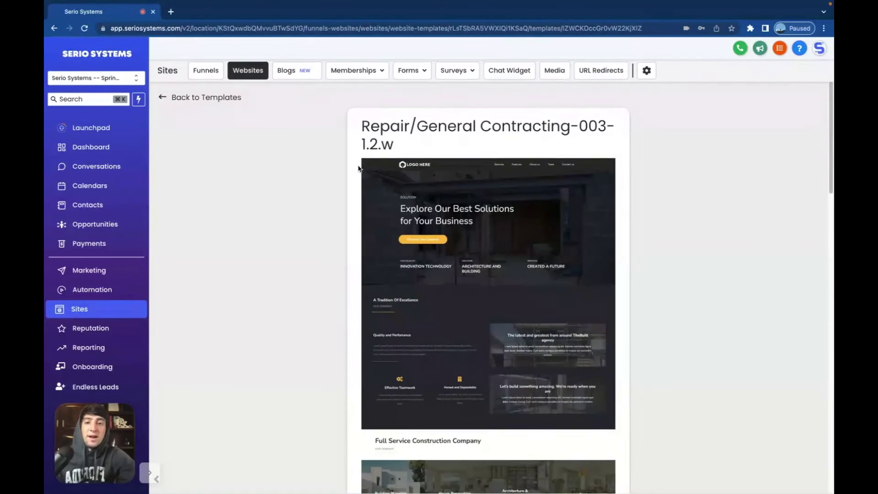
Preview Repair/General Contracting-005-1.2.w down through its Happy Our Client section and footer.
click(164, 97)
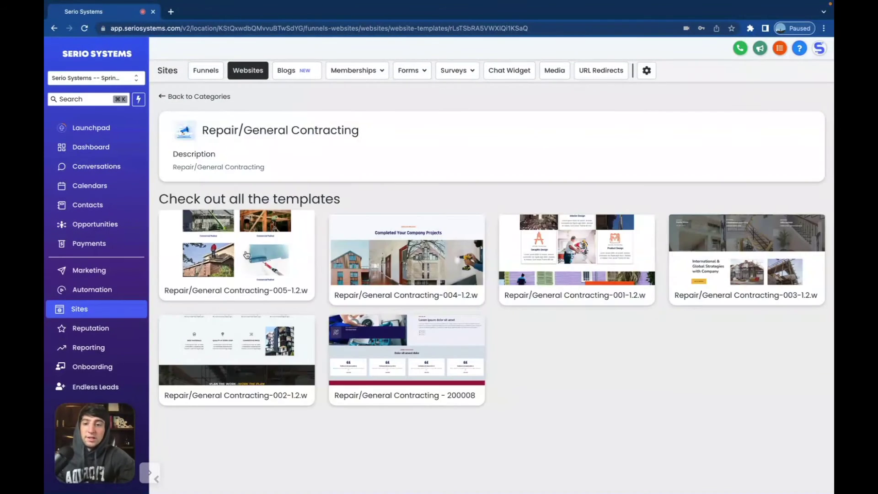
click(245, 254)
scroll(543, 358, down, 1)
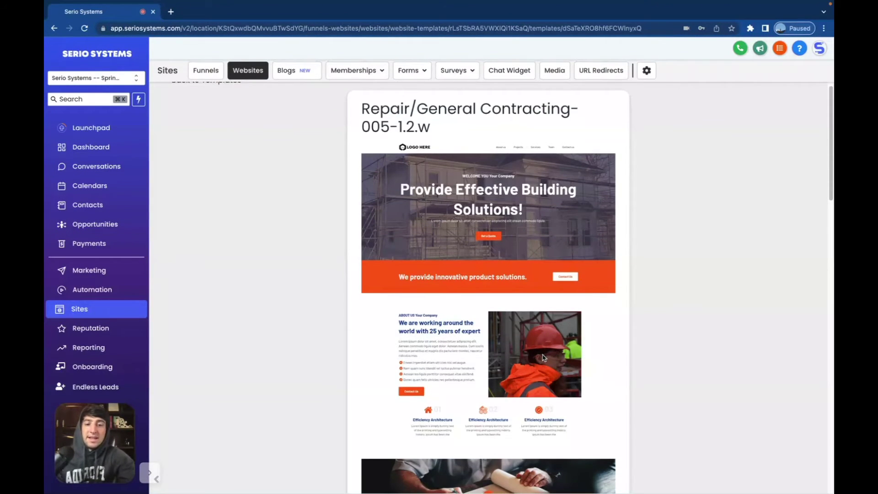
scroll(543, 357, down, 5)
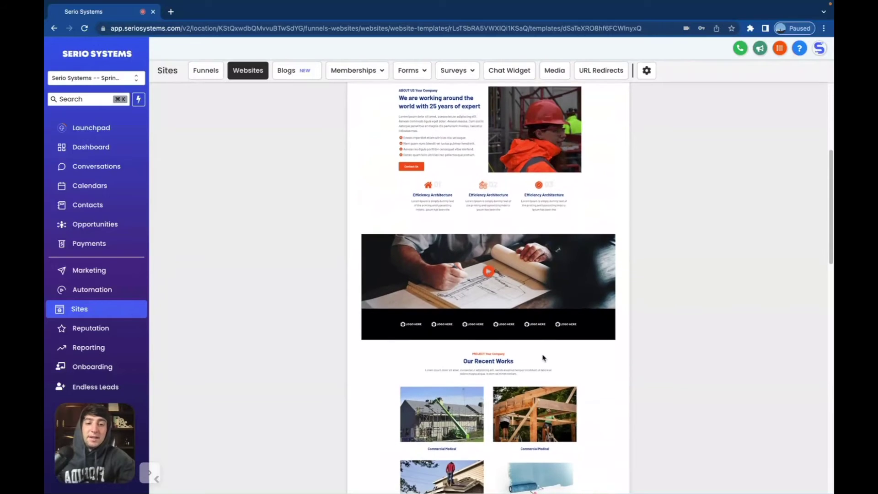
scroll(544, 358, down, 3)
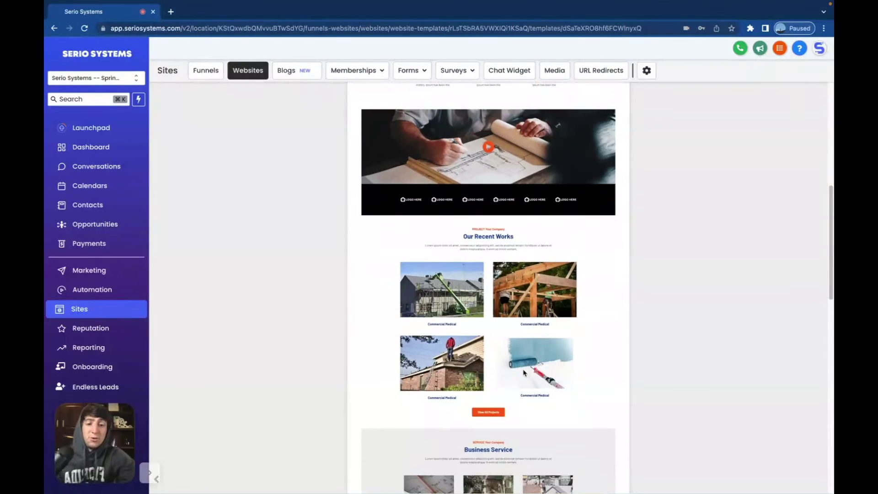
scroll(523, 372, down, 4)
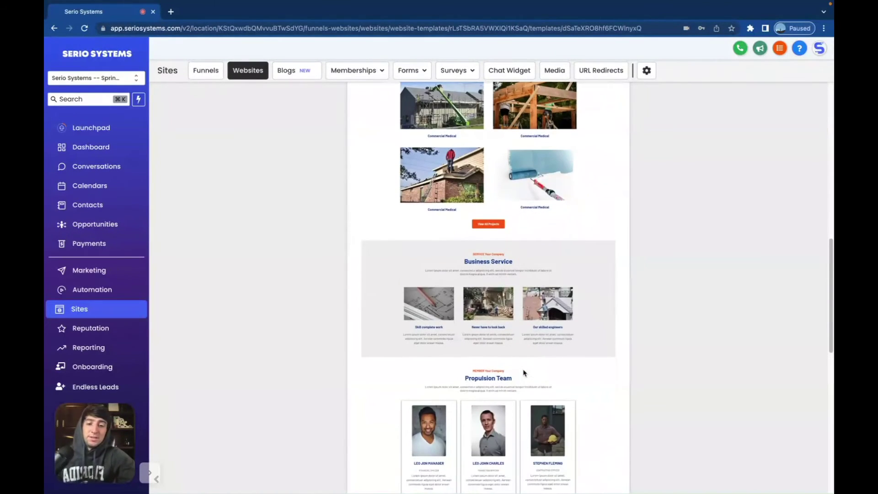
scroll(523, 373, down, 6)
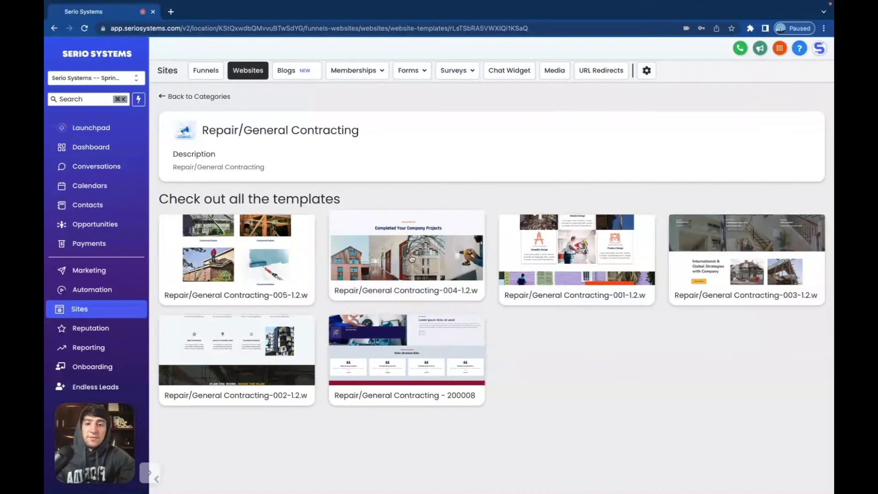
click(411, 259)
scroll(516, 307, down, 9)
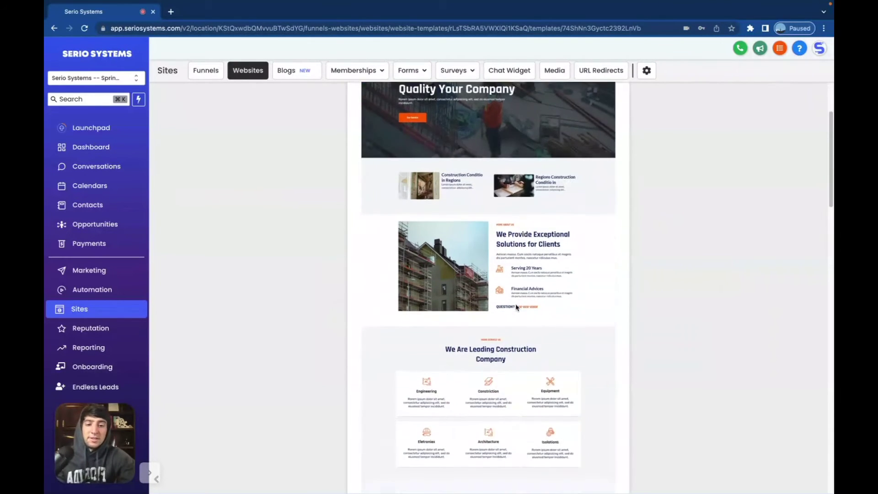
scroll(440, 226, down, 3)
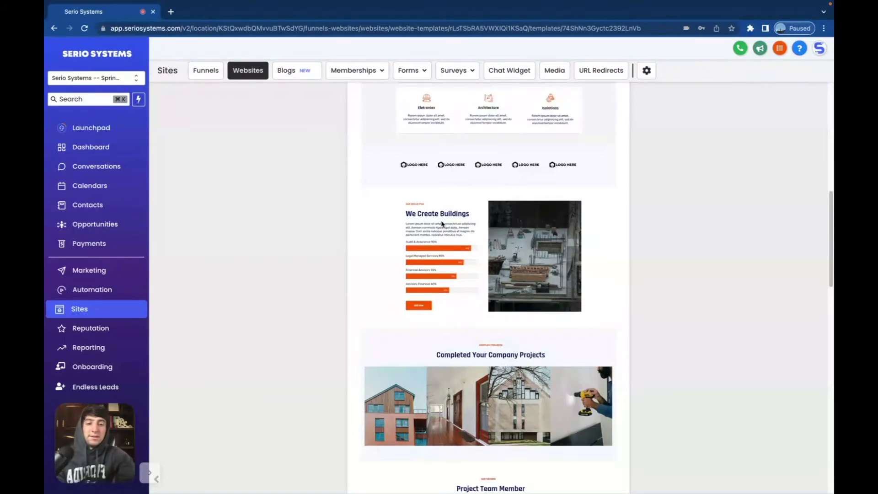
scroll(442, 222, down, 7)
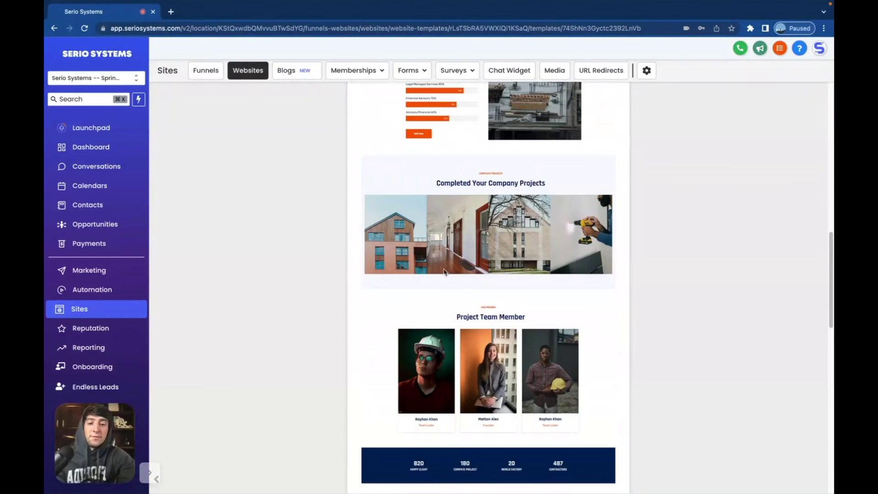
scroll(450, 309, down, 3)
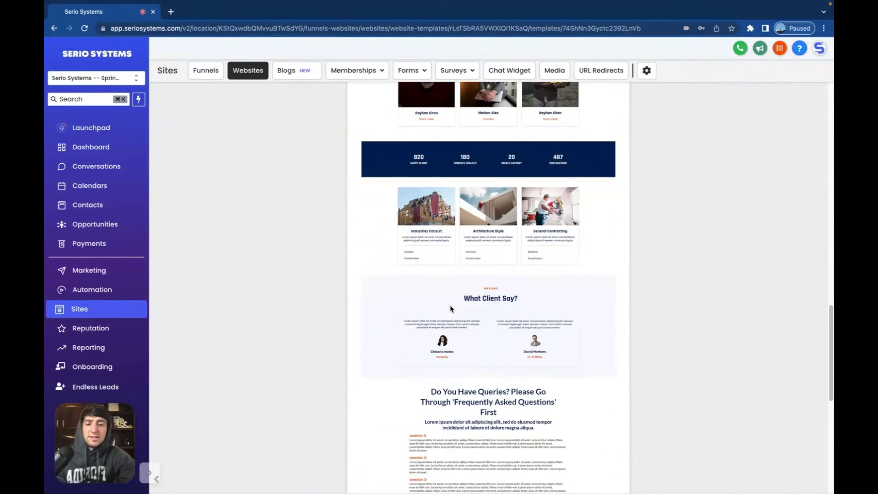
key(super+bracketleft)
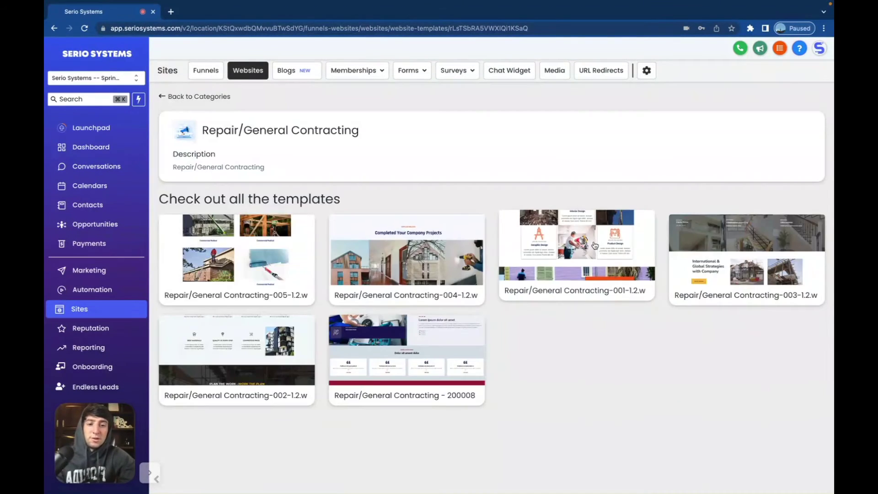
click(595, 244)
scroll(519, 318, down, 6)
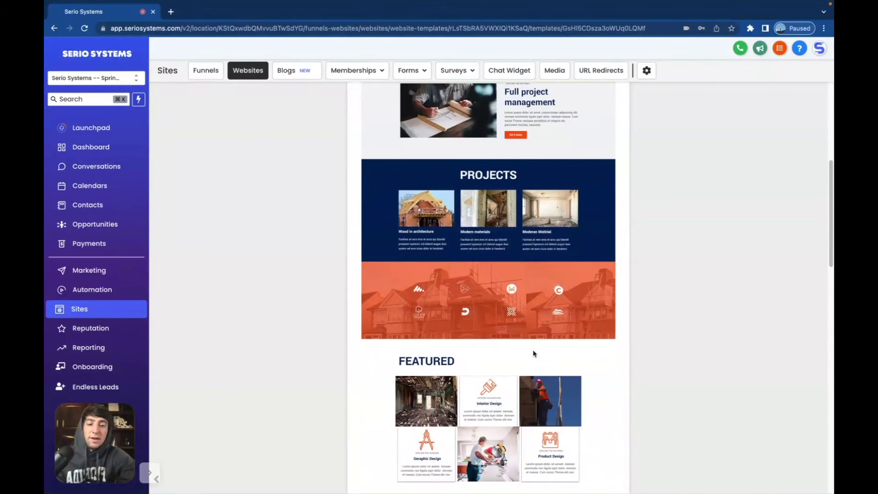
scroll(510, 334, down, 3)
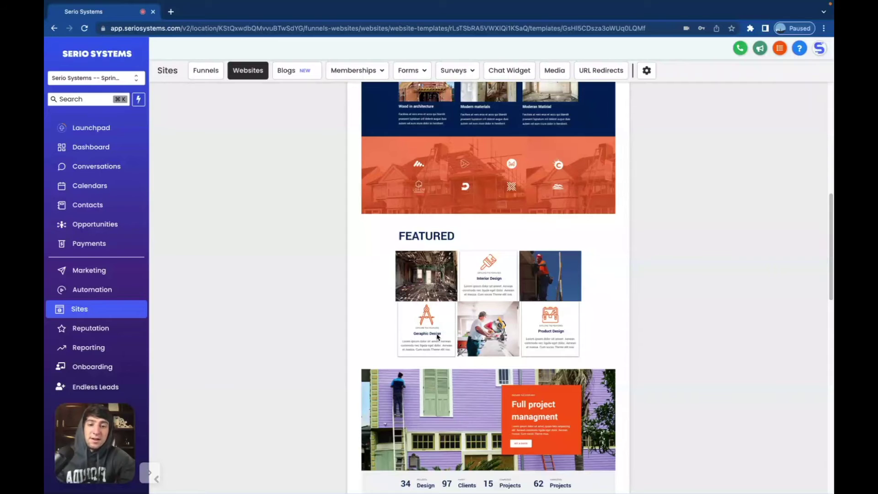
scroll(567, 339, down, 3)
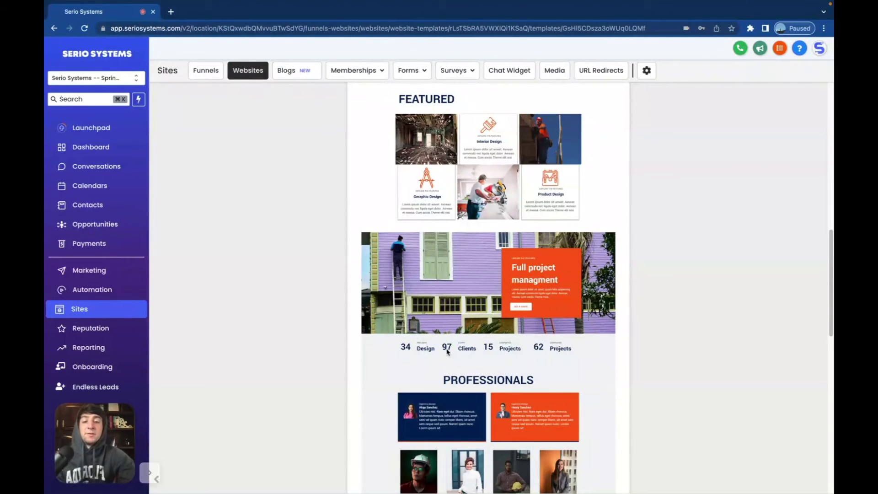
scroll(498, 384, down, 2)
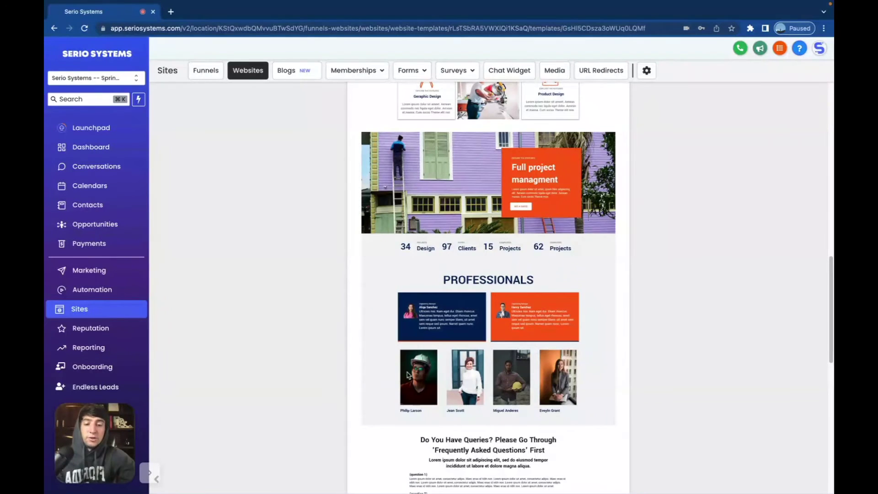
scroll(469, 394, down, 2)
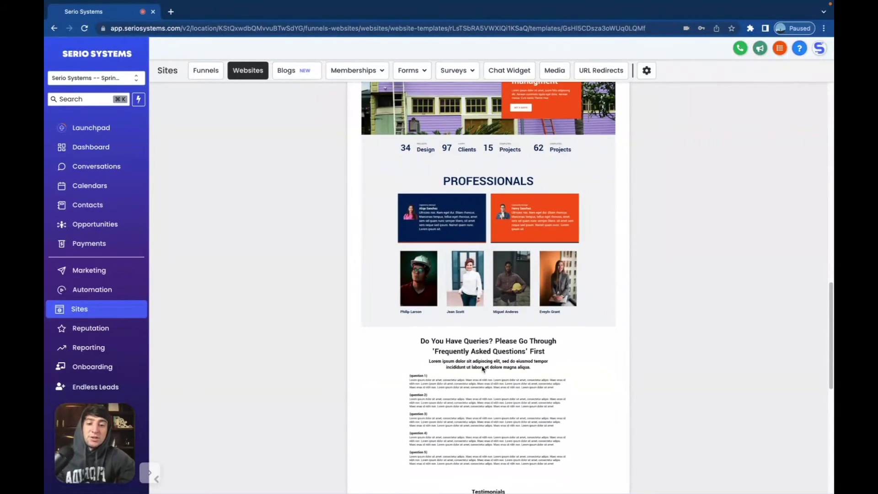
scroll(482, 366, down, 1)
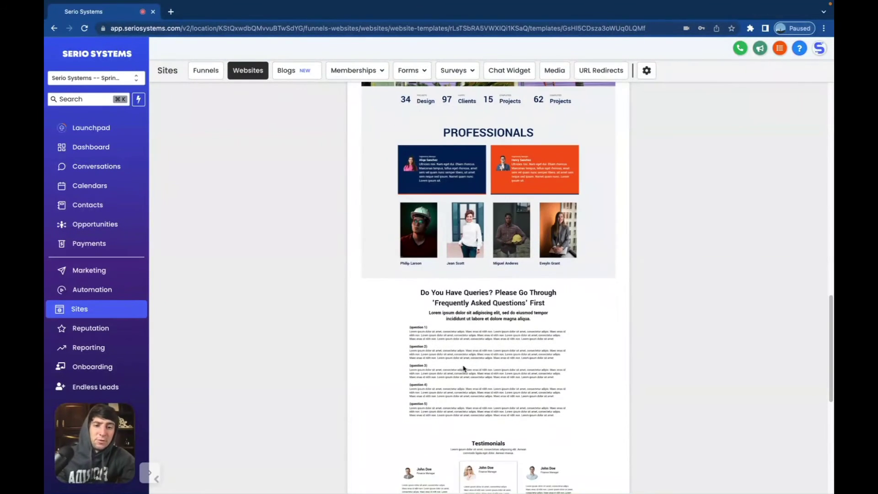
scroll(464, 369, down, 1)
scroll(464, 368, down, 2)
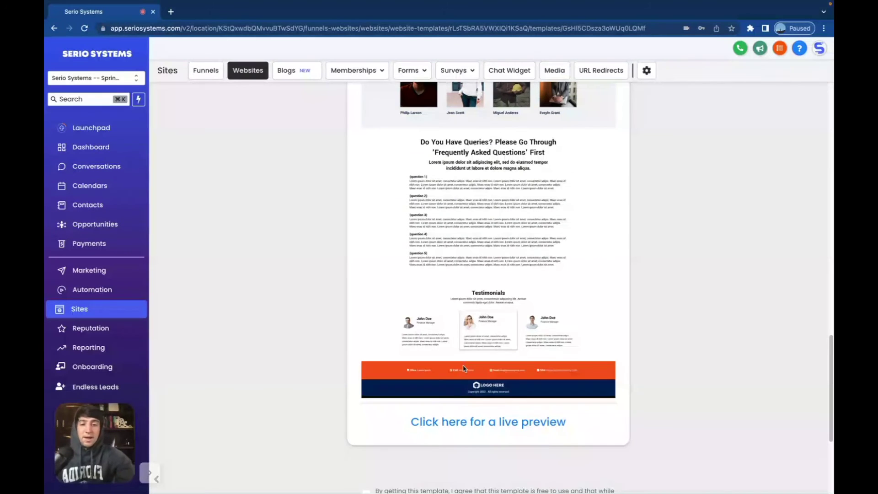
scroll(463, 368, up, 10)
scroll(463, 369, up, 3)
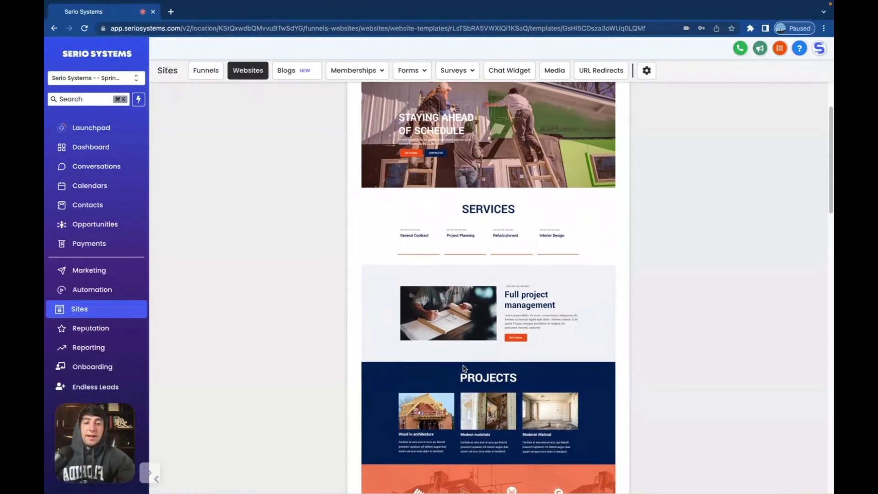
key(super+Left)
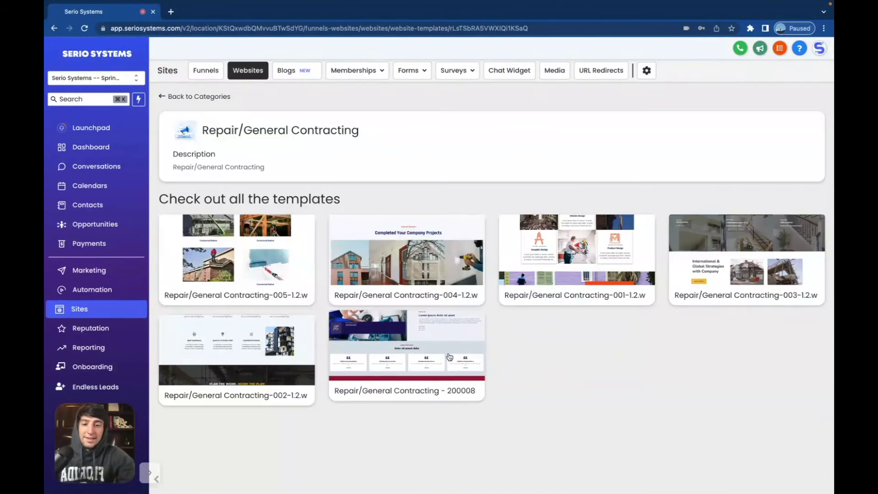
Open the Repair/General Contracting - 200008 template's details page and look it over.
click(397, 348)
scroll(397, 347, down, 3)
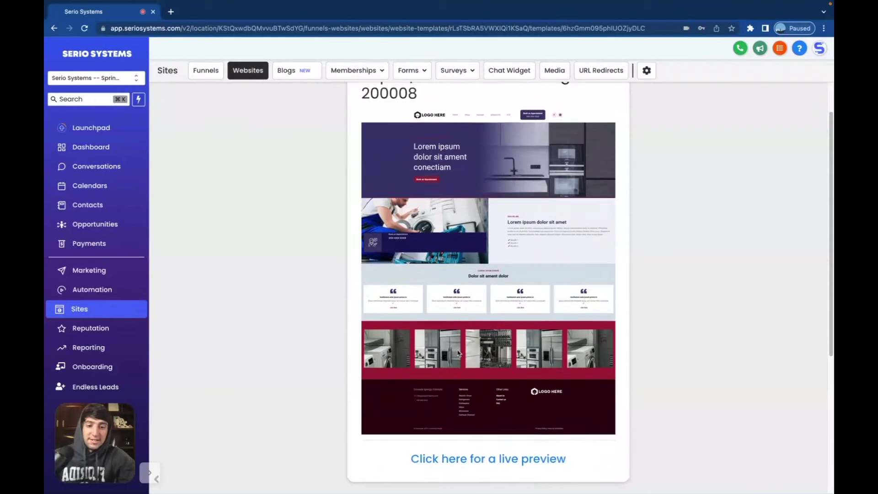
scroll(459, 352, up, 1)
scroll(459, 352, up, 2)
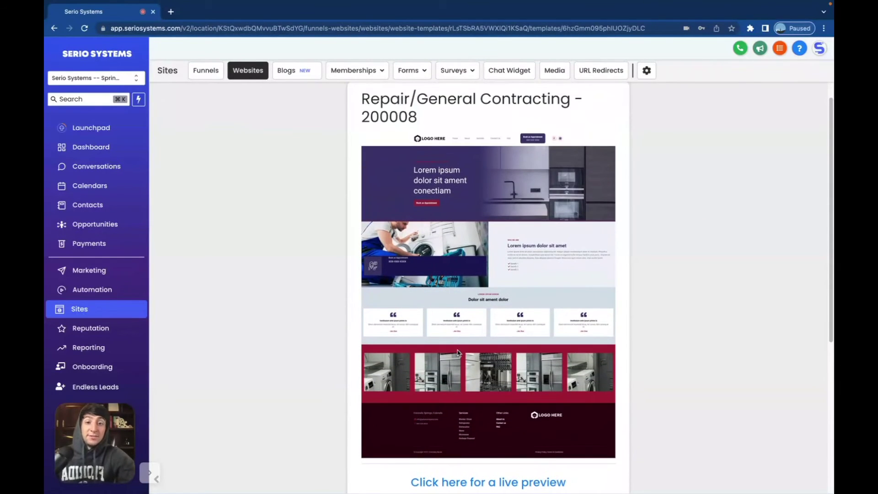
scroll(490, 337, down, 3)
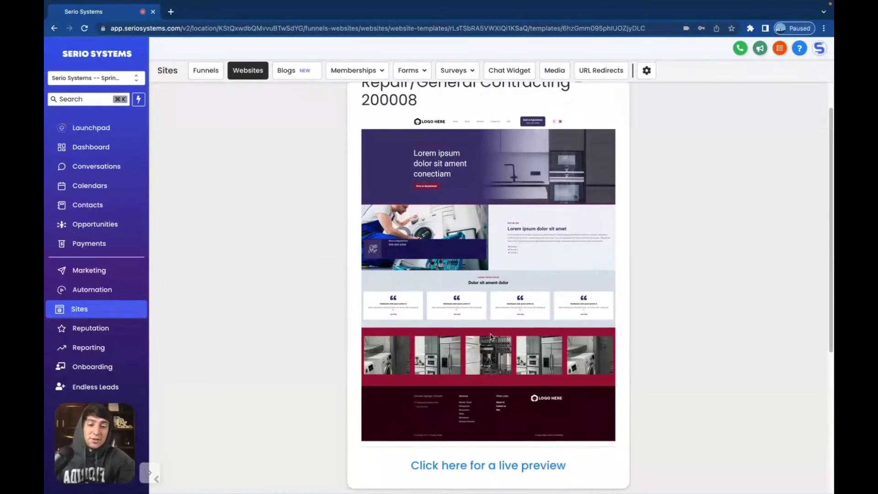
Scroll through the 200008 template's live preview to review the whole page.
click(487, 379)
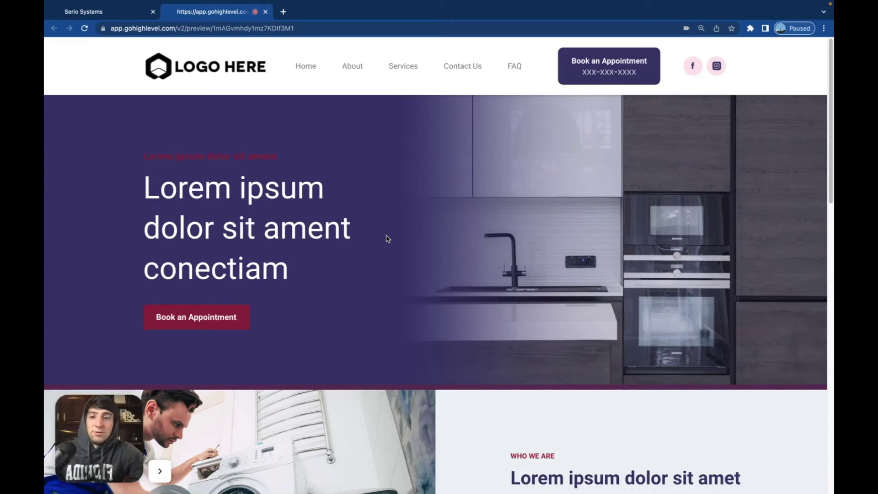
scroll(386, 238, down, 6)
scroll(387, 238, down, 9)
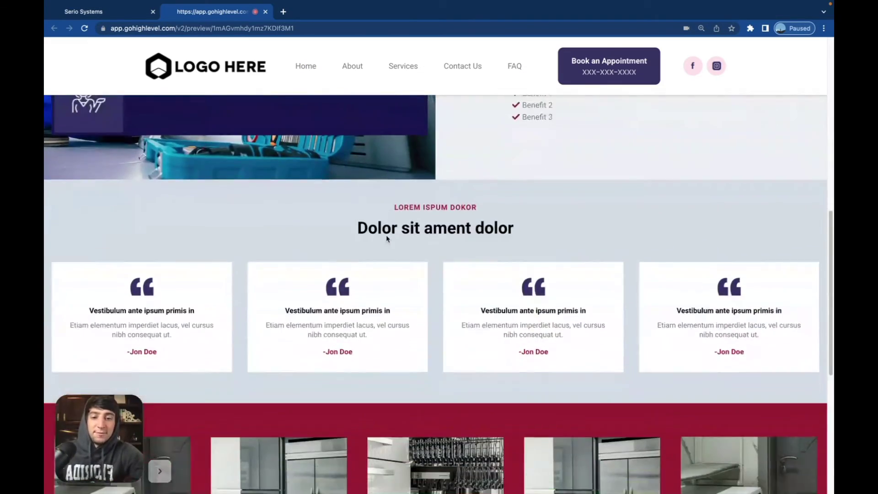
scroll(386, 238, up, 9)
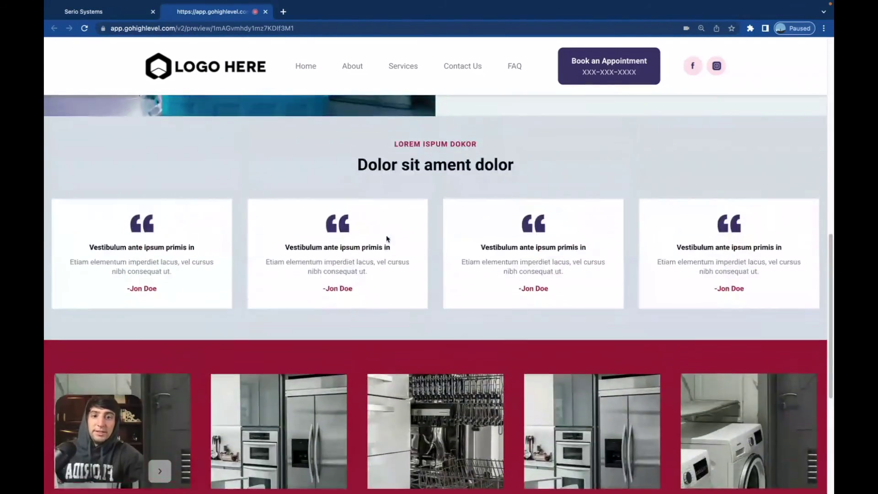
scroll(387, 238, up, 5)
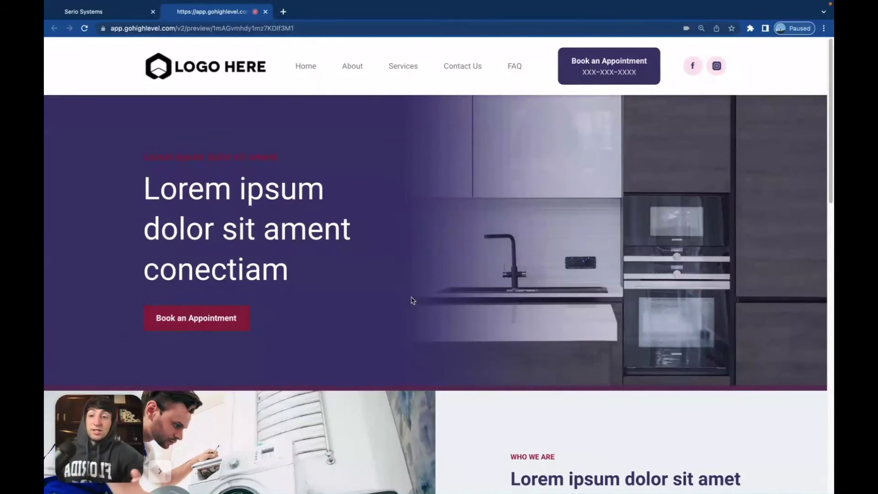
scroll(413, 300, down, 6)
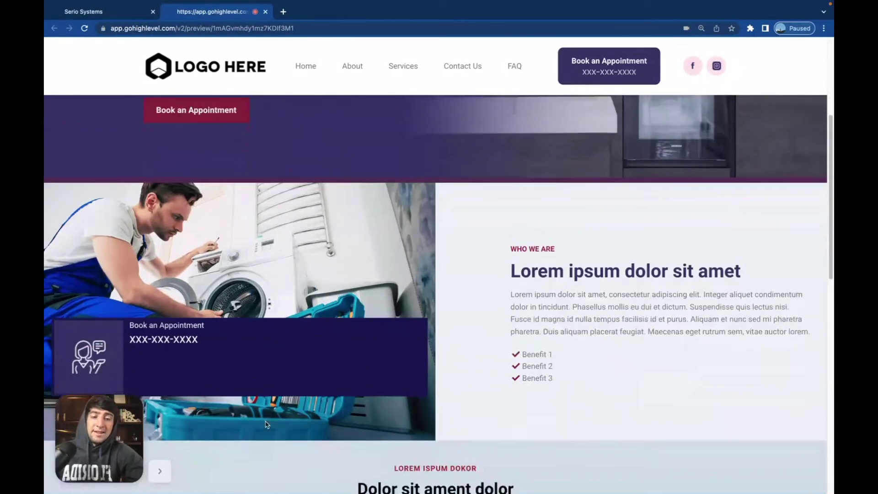
scroll(265, 425, down, 8)
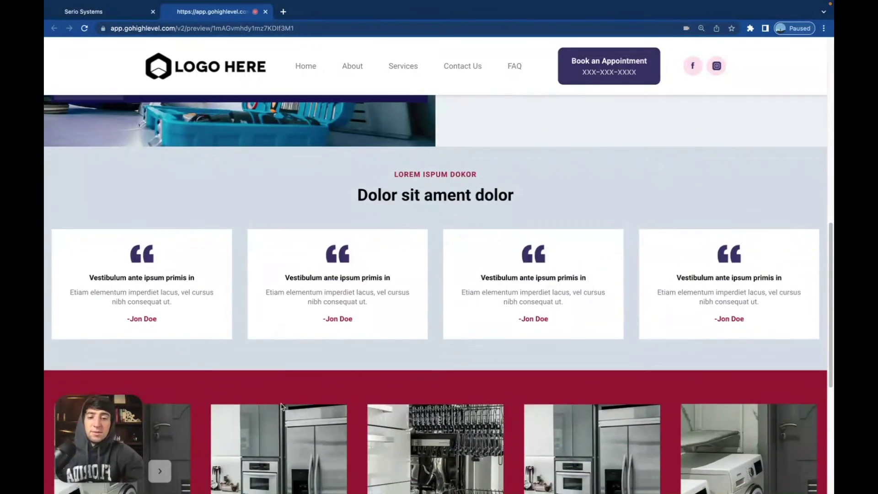
scroll(284, 394, down, 2)
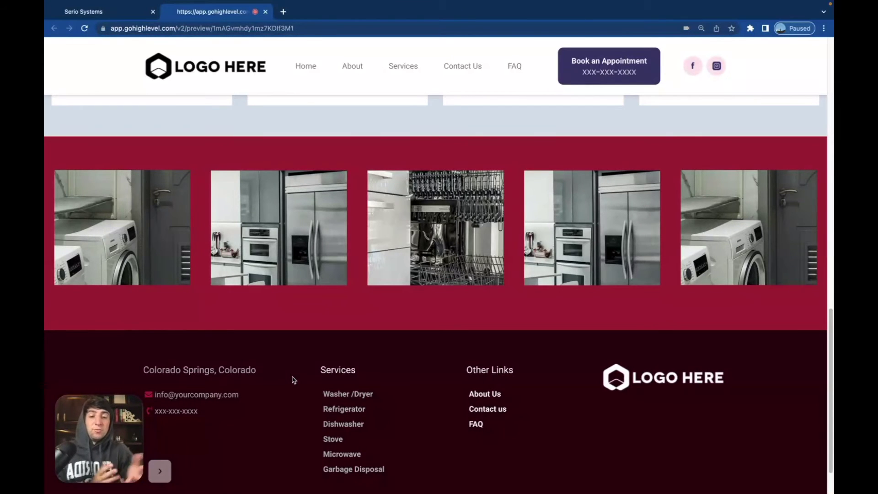
scroll(293, 380, up, 10)
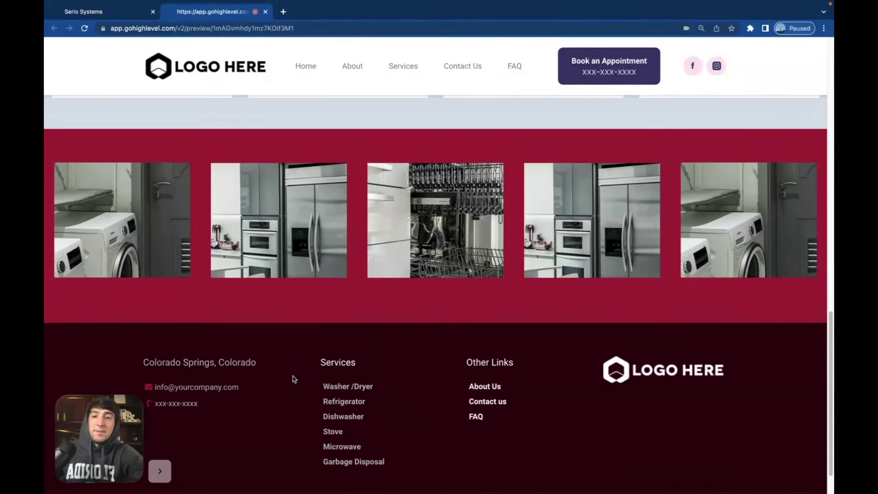
scroll(294, 380, up, 5)
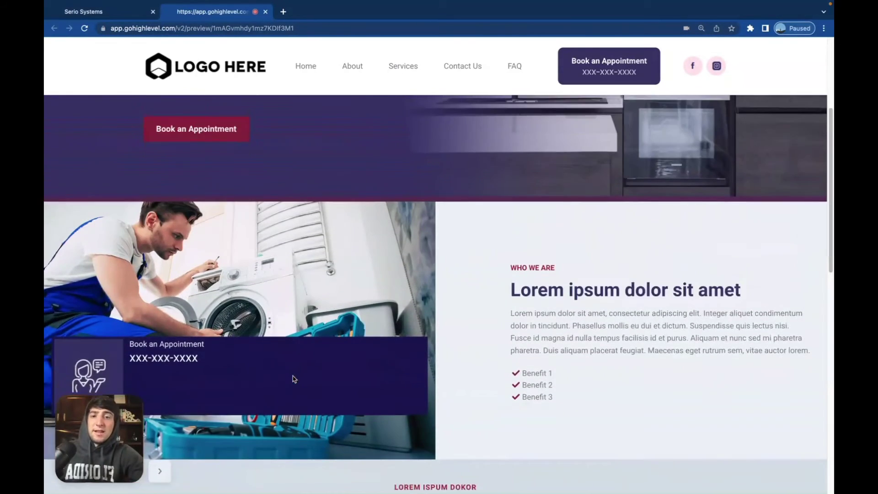
Close the live preview tab to return to the 200008 template page.
key(super+w)
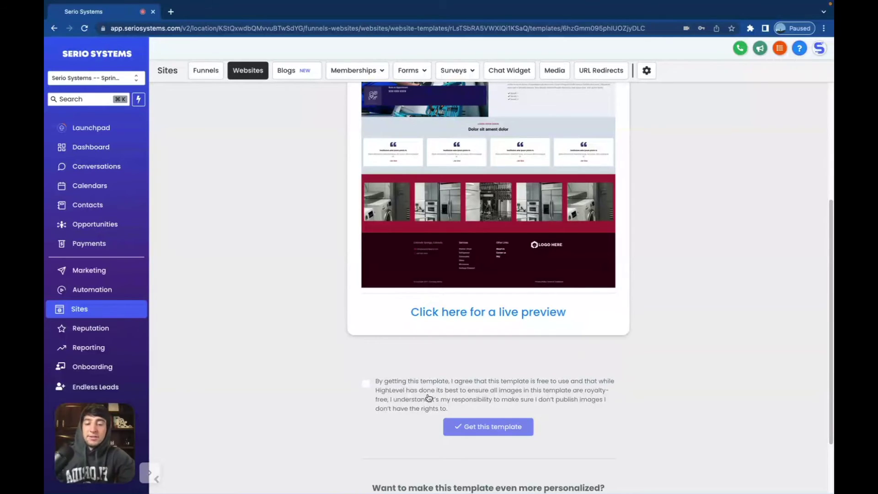
scroll(428, 398, down, 3)
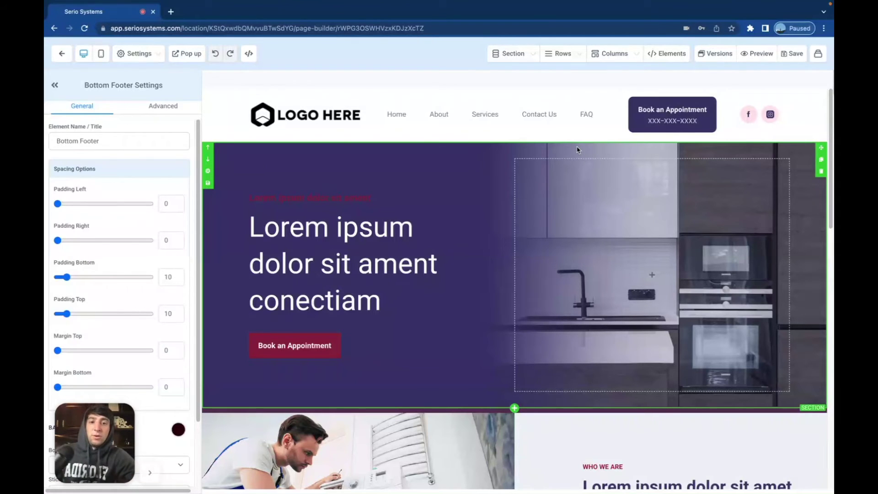
For the hero section's background image, search Unsplash photos for 'repair'.
click(577, 150)
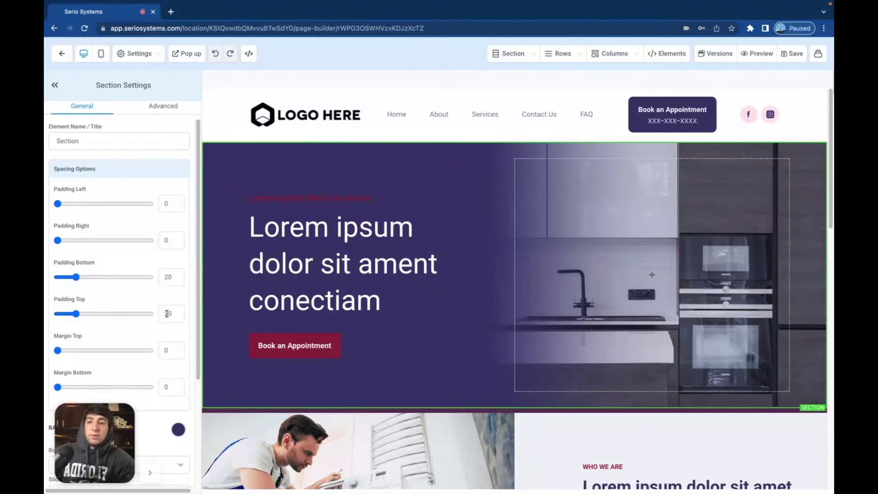
scroll(167, 314, down, 3)
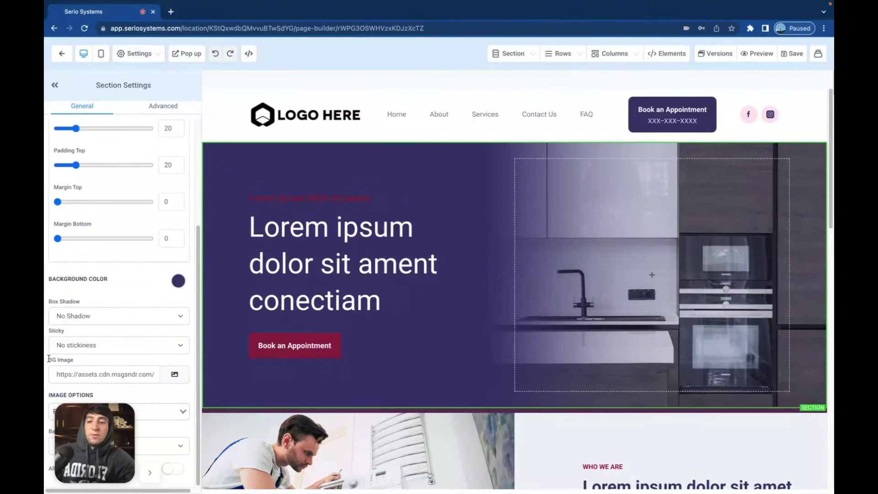
click(174, 374)
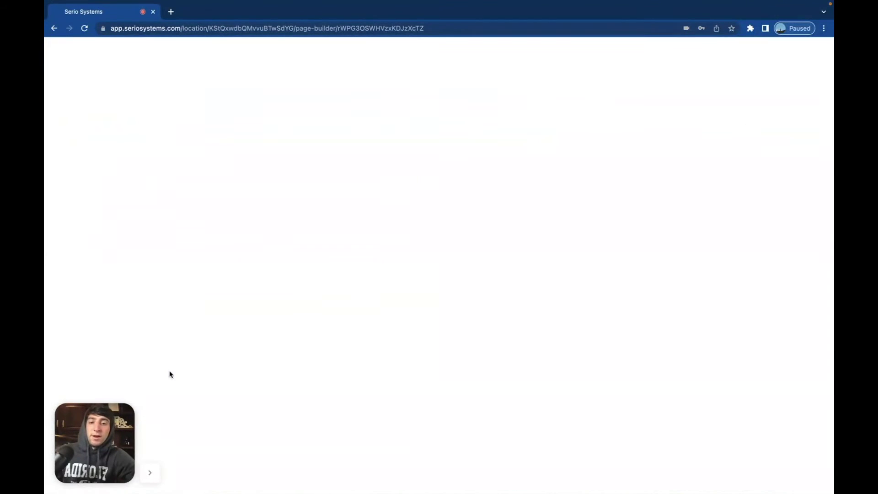
click(523, 51)
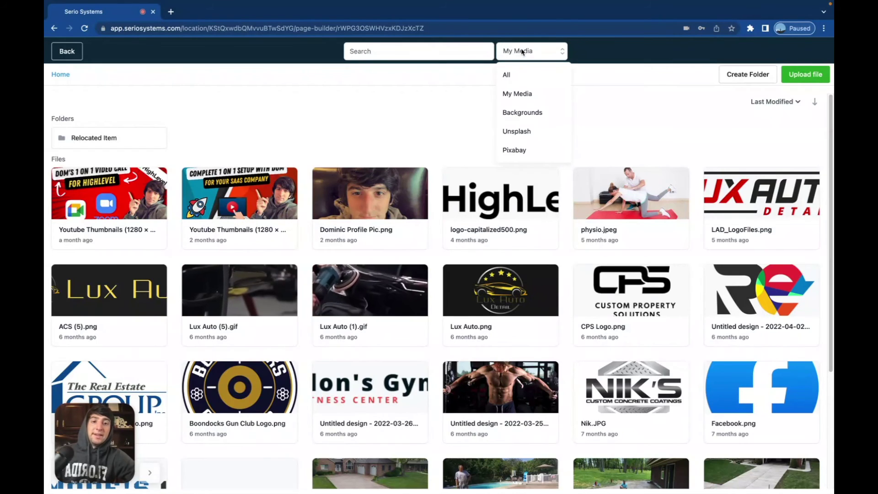
click(520, 131)
click(375, 50)
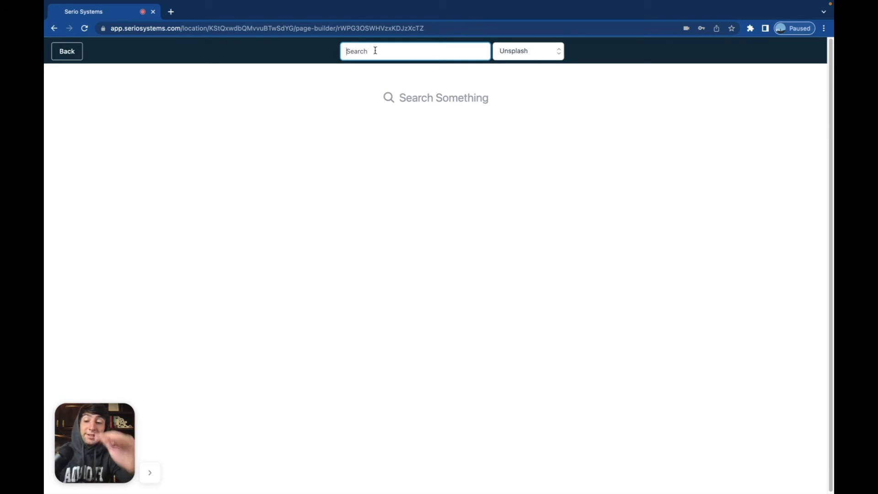
text(repair)
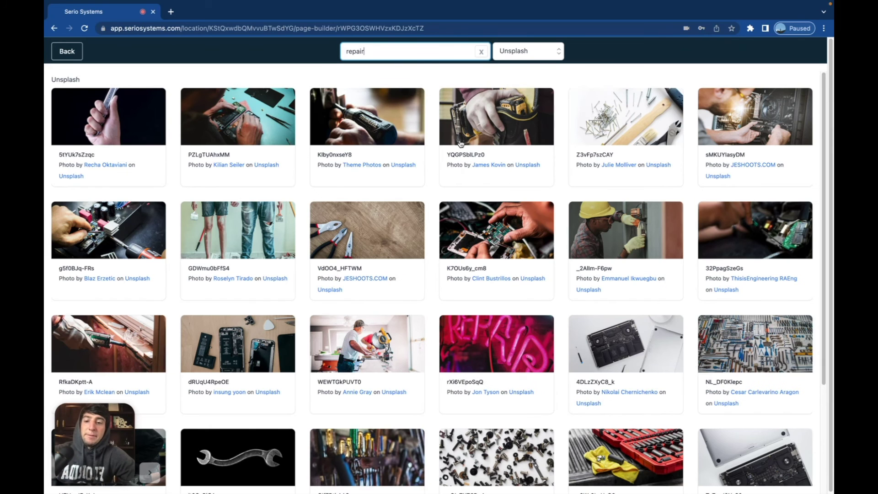
scroll(284, 272, down, 1)
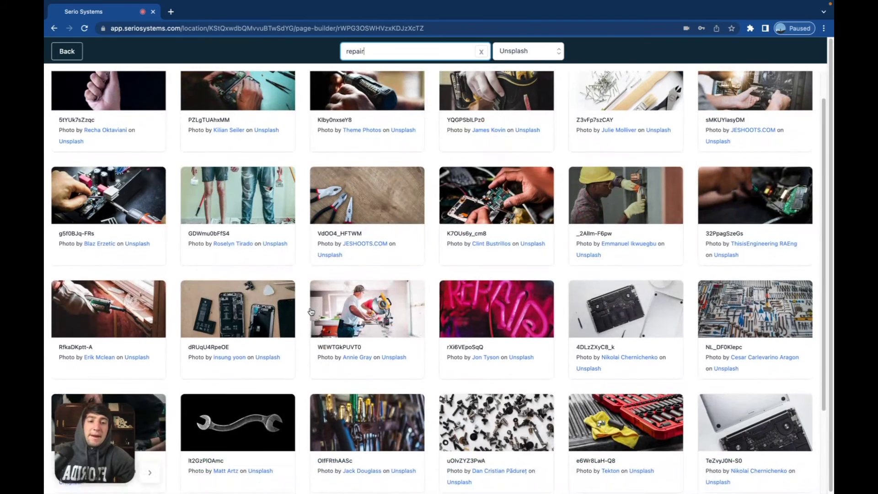
scroll(599, 266, up, 1)
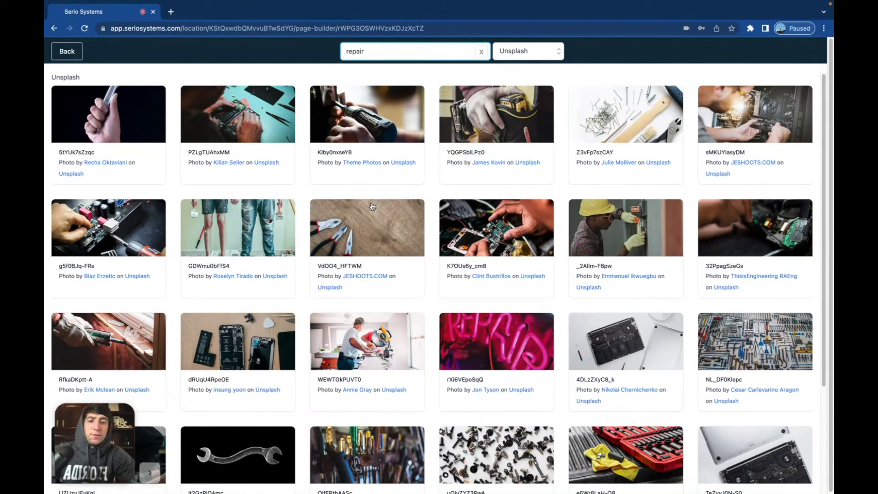
Set the hero background to the Unsplash photo of a worker cutting with a saw.
click(358, 353)
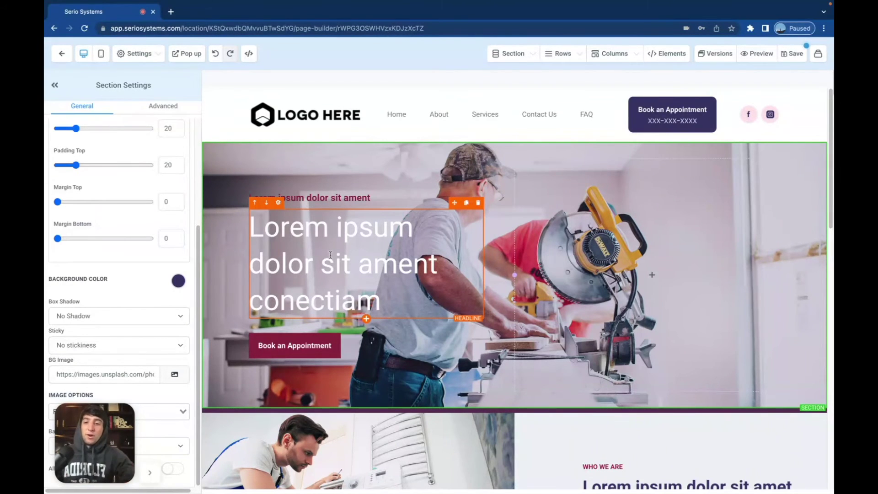
Switch the canvas to mobile layout and scroll down to the red appliance gallery section.
click(101, 53)
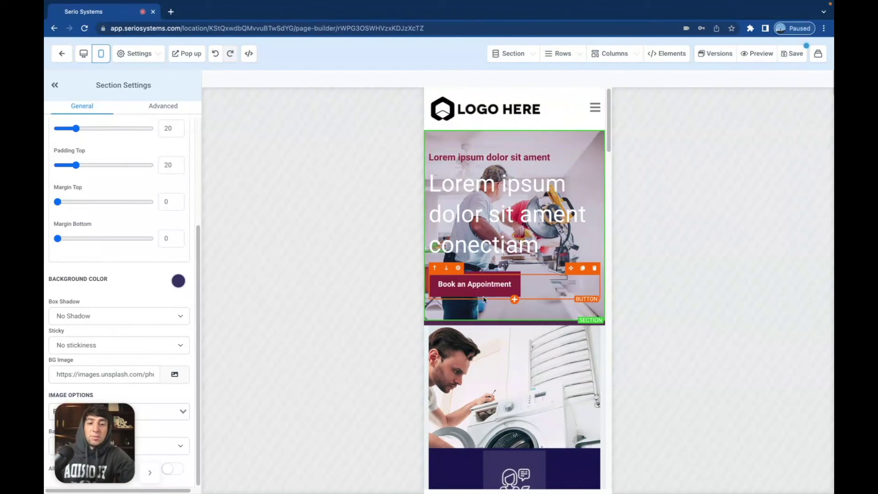
scroll(486, 295, down, 10)
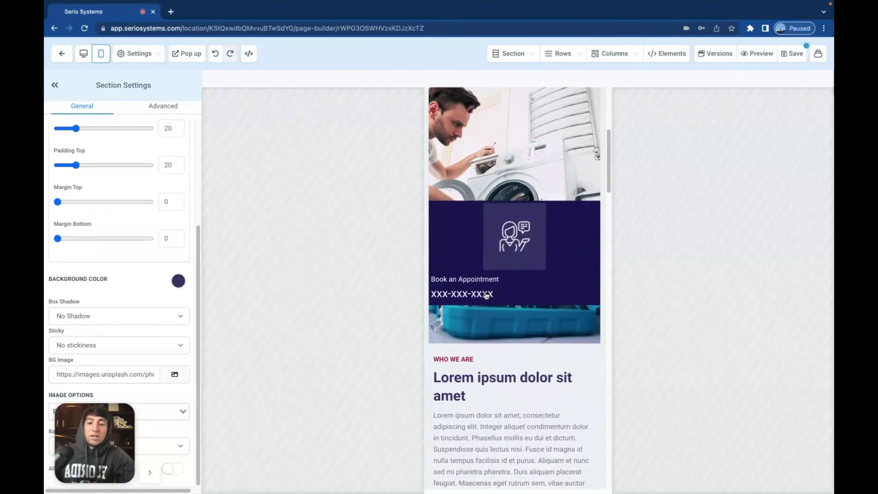
scroll(486, 295, up, 10)
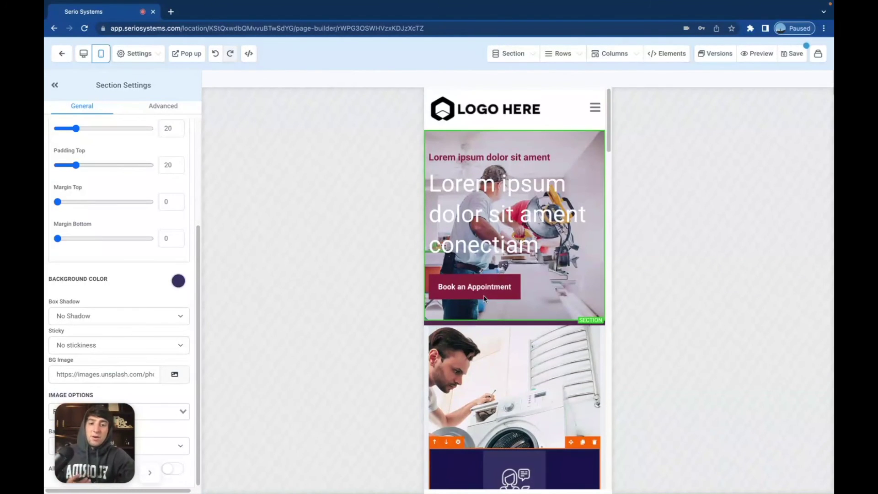
scroll(486, 299, down, 8)
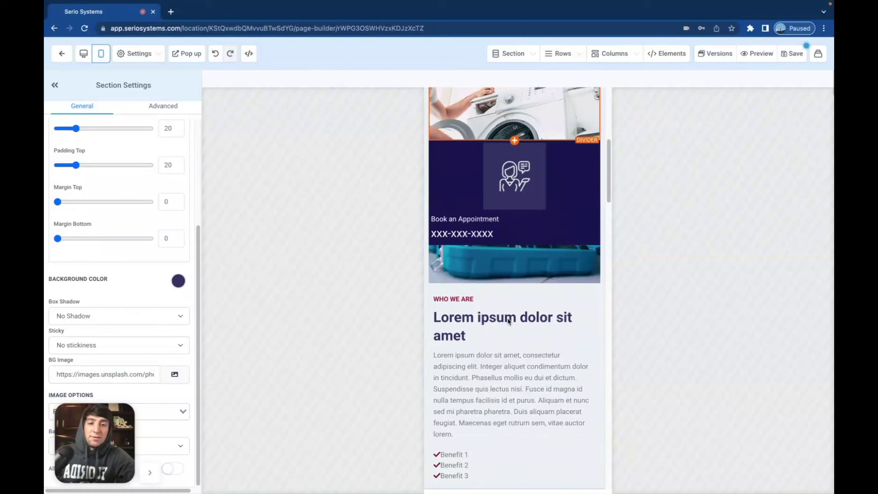
scroll(508, 322, down, 12)
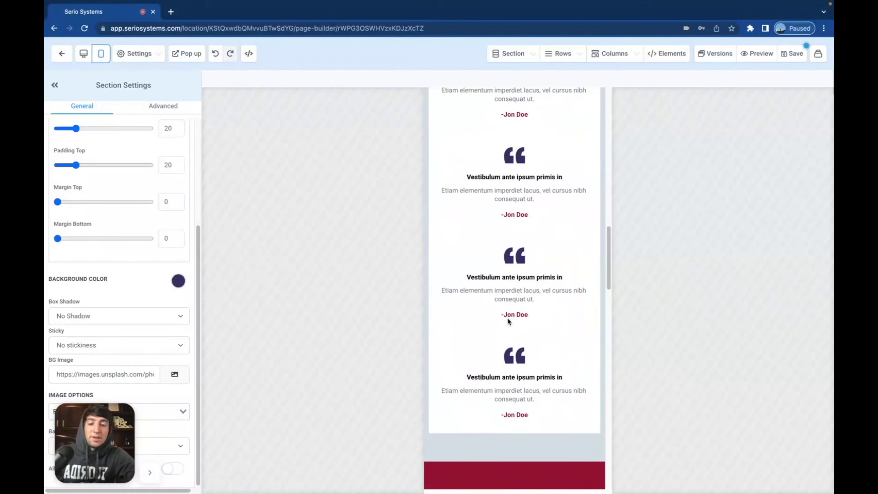
scroll(508, 321, down, 2)
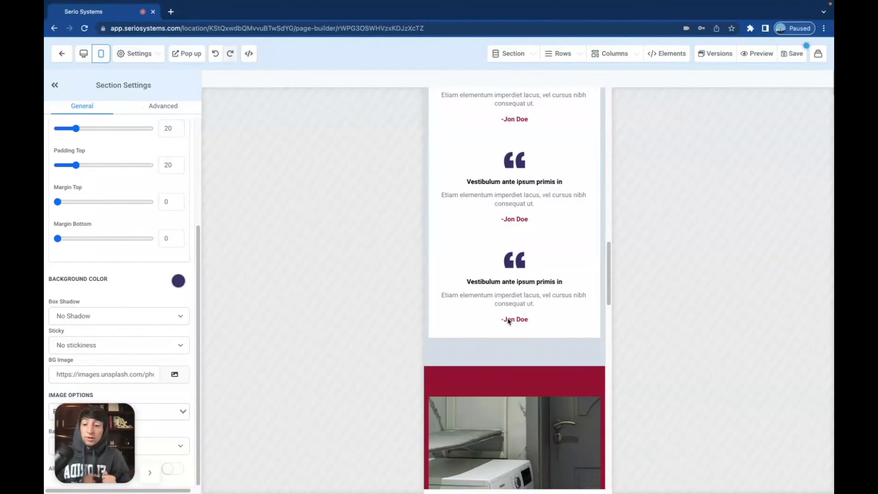
scroll(513, 307, down, 6)
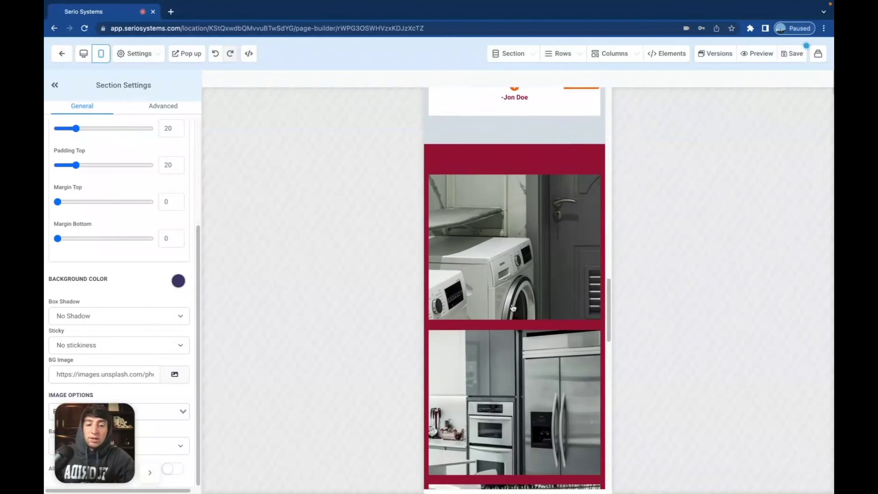
scroll(513, 307, down, 3)
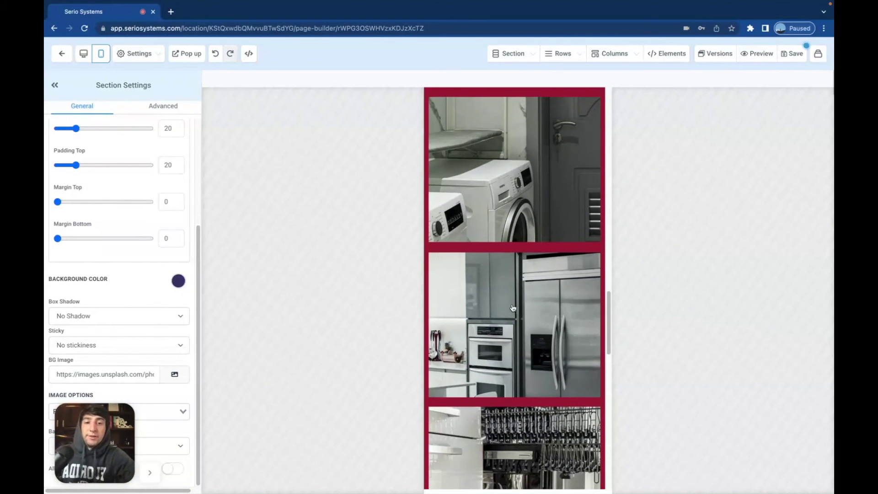
scroll(513, 308, down, 8)
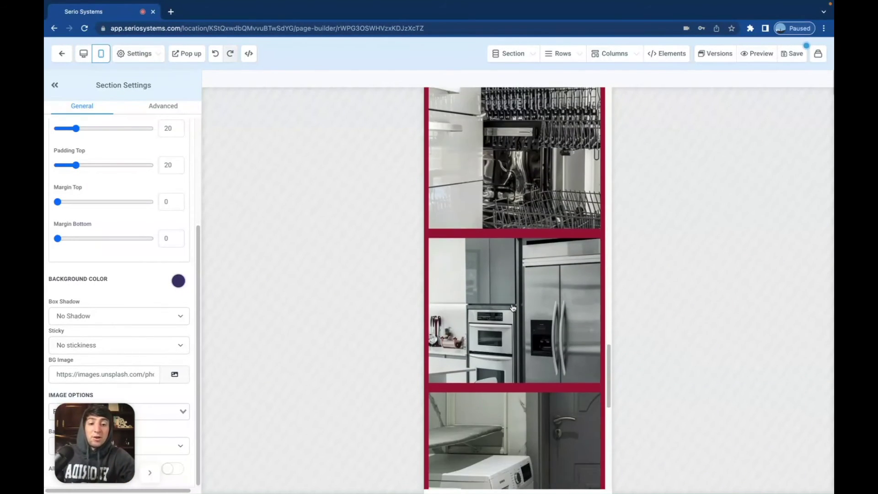
mouse_move(479, 391)
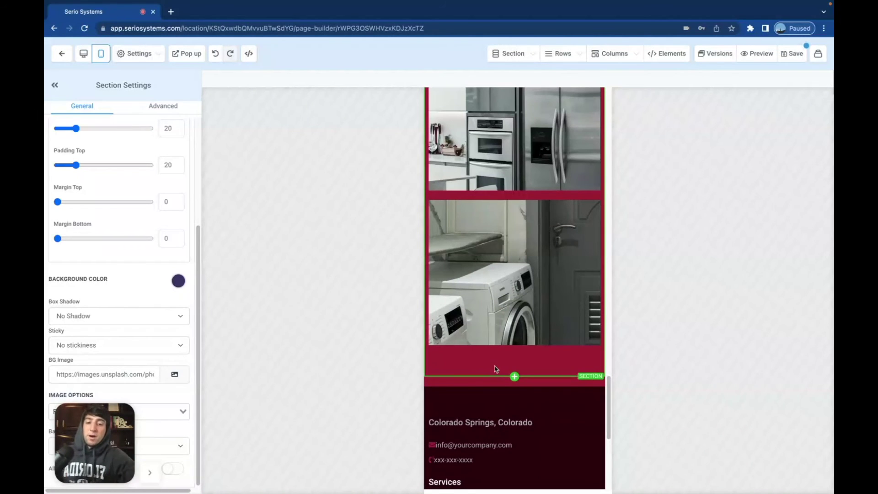
Change the red gallery section's background colour to white.
click(468, 371)
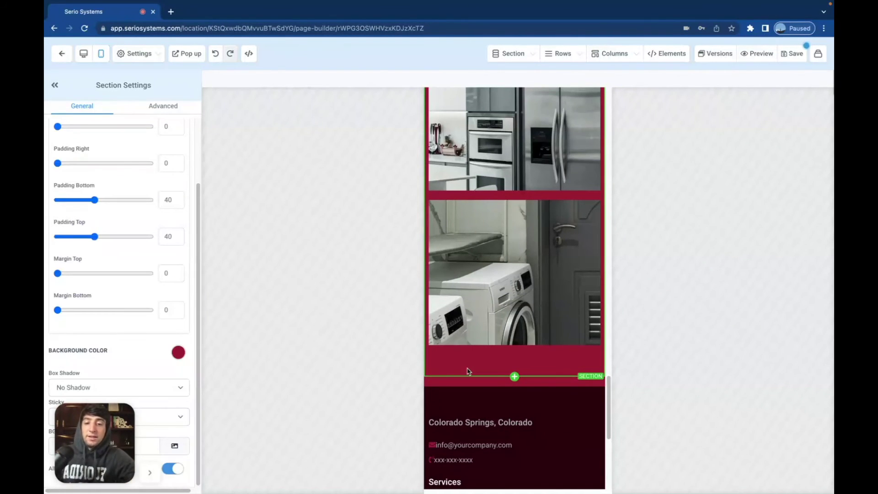
click(179, 352)
click(91, 302)
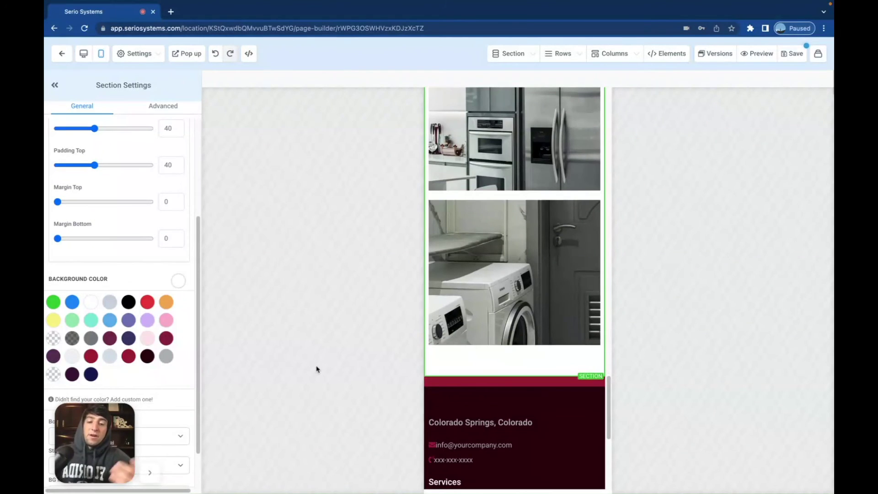
scroll(118, 353, down, 1)
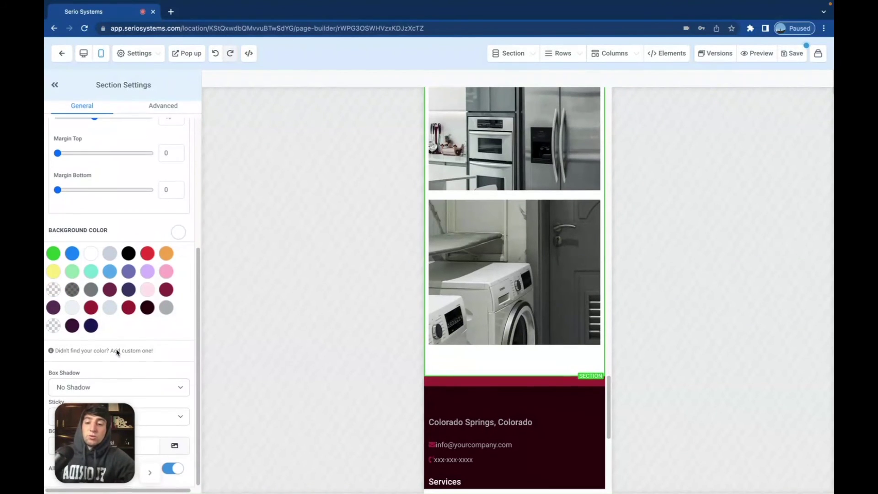
Apply the g7.png texture from the Backgrounds collection as the gallery section's background image.
click(178, 452)
click(523, 51)
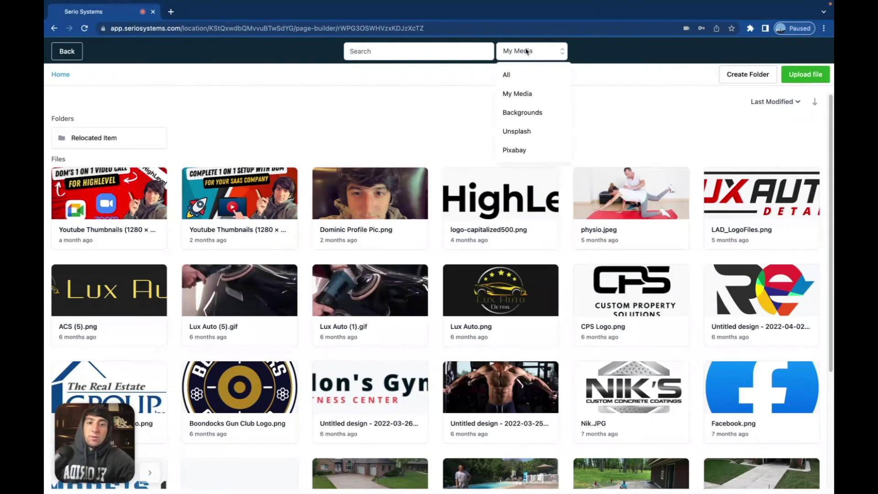
click(521, 114)
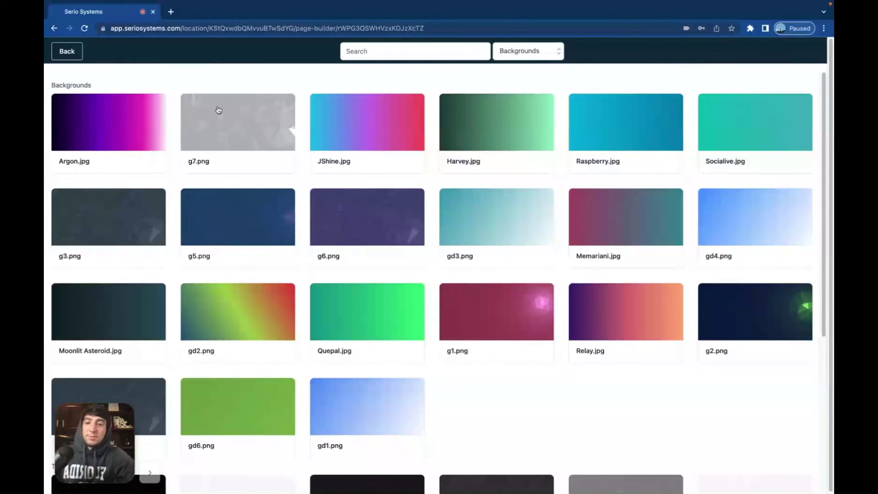
click(228, 121)
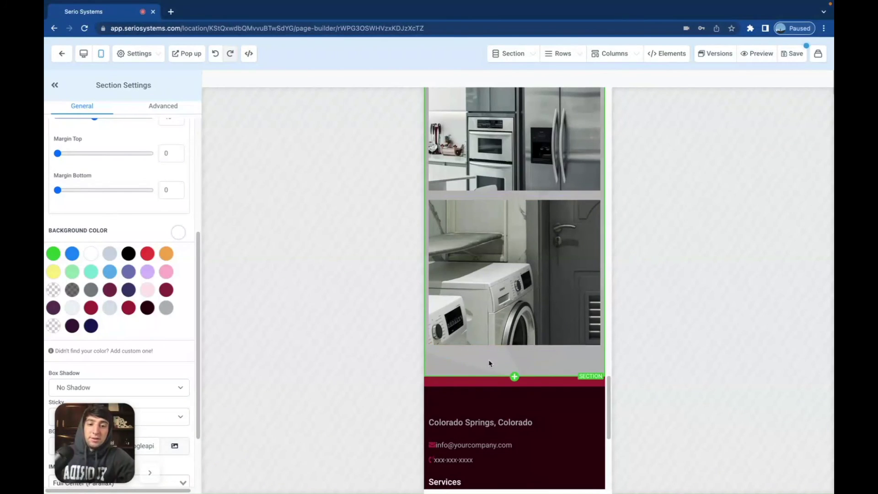
scroll(513, 350, up, 5)
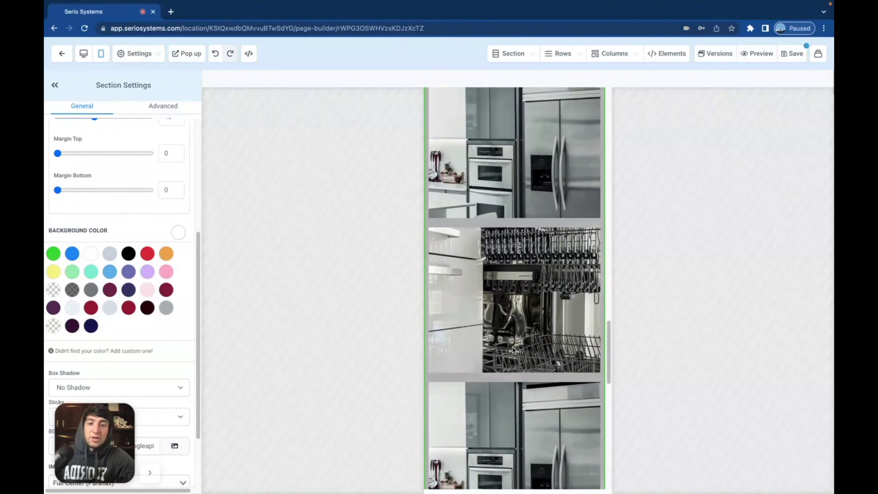
scroll(513, 350, up, 1)
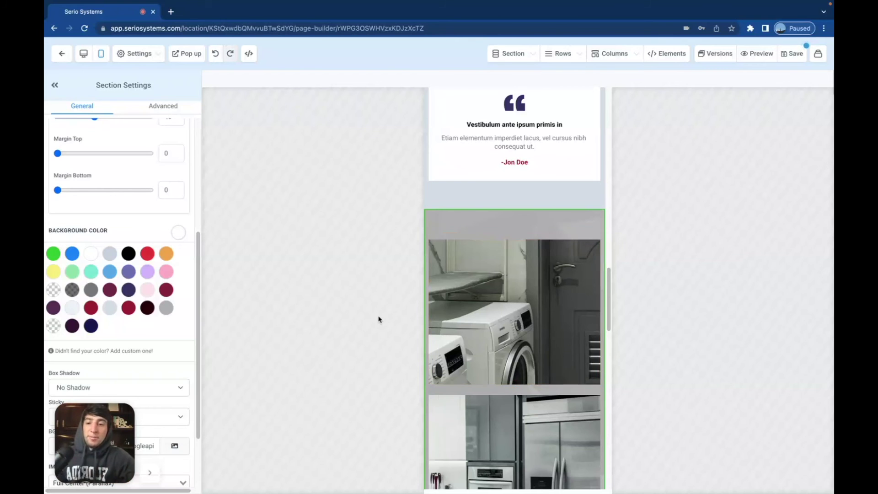
scroll(520, 264, down, 10)
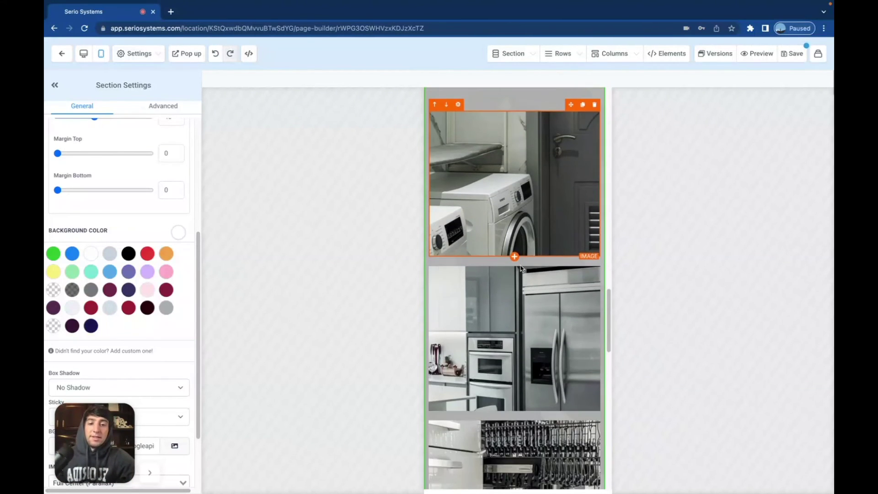
scroll(520, 269, down, 5)
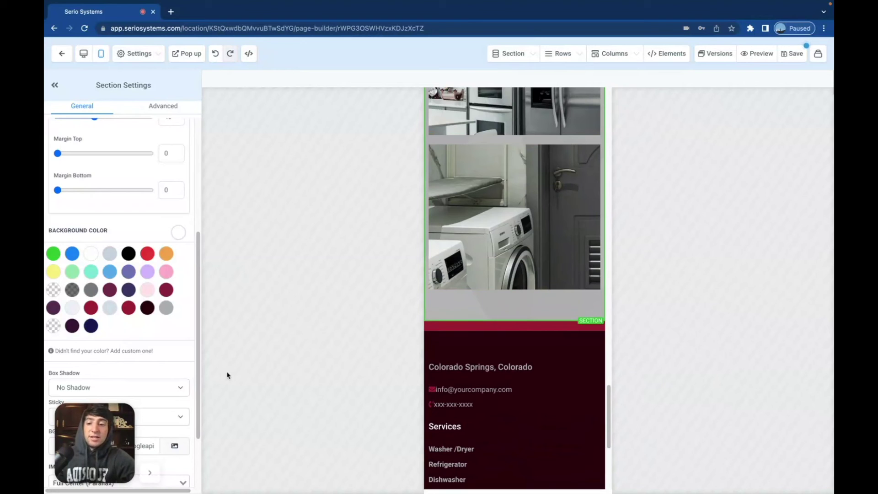
Give the gallery section a blue background colour with the texture image at Half Fade.
drag(115, 419, 292, 381)
scroll(119, 411, down, 3)
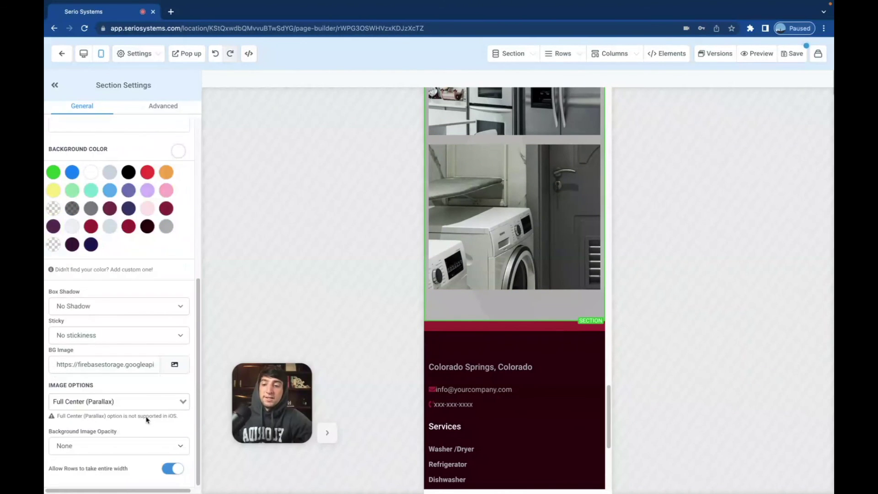
click(97, 446)
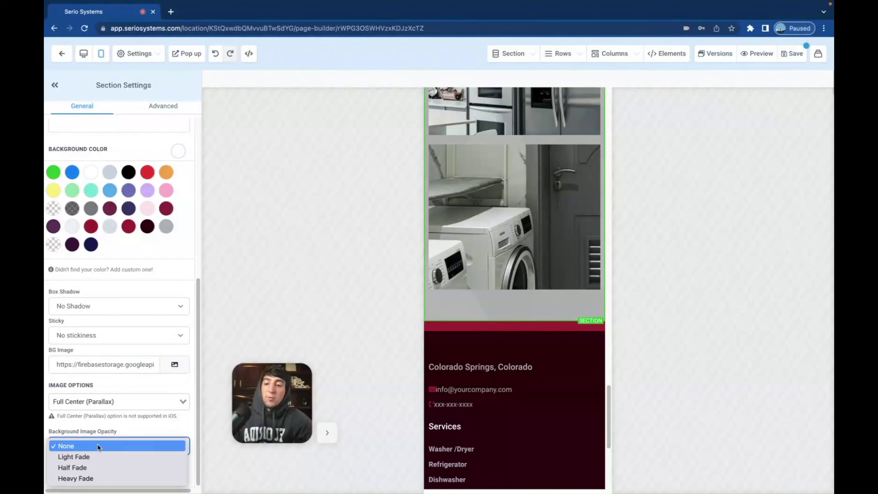
click(85, 478)
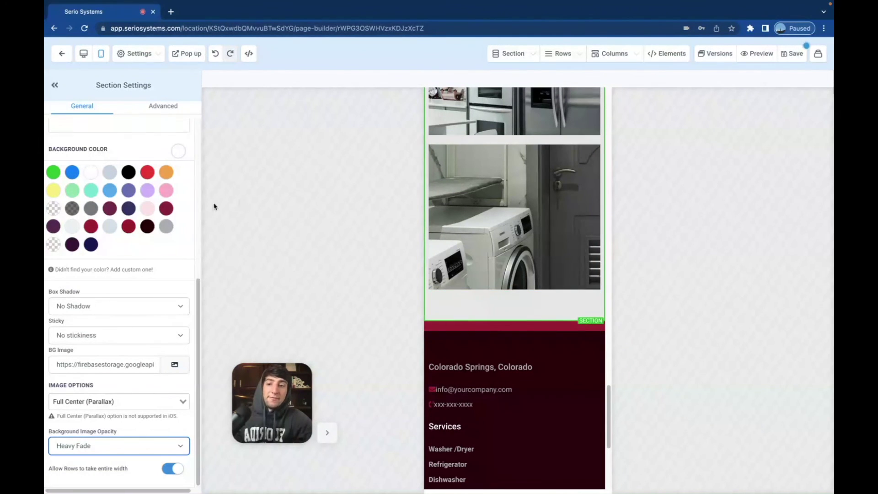
click(72, 175)
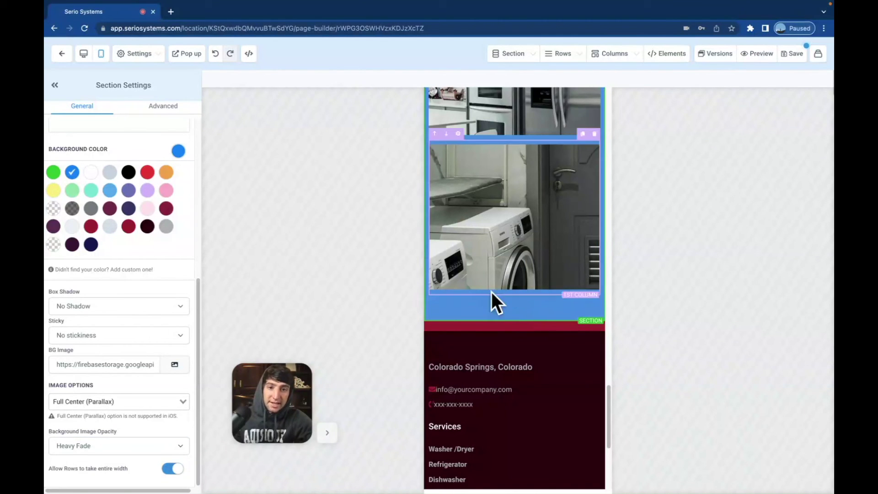
click(142, 452)
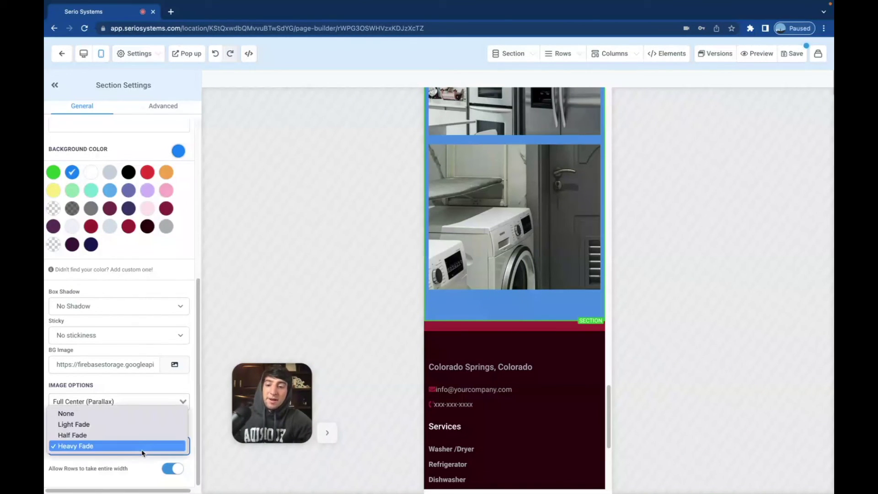
click(114, 436)
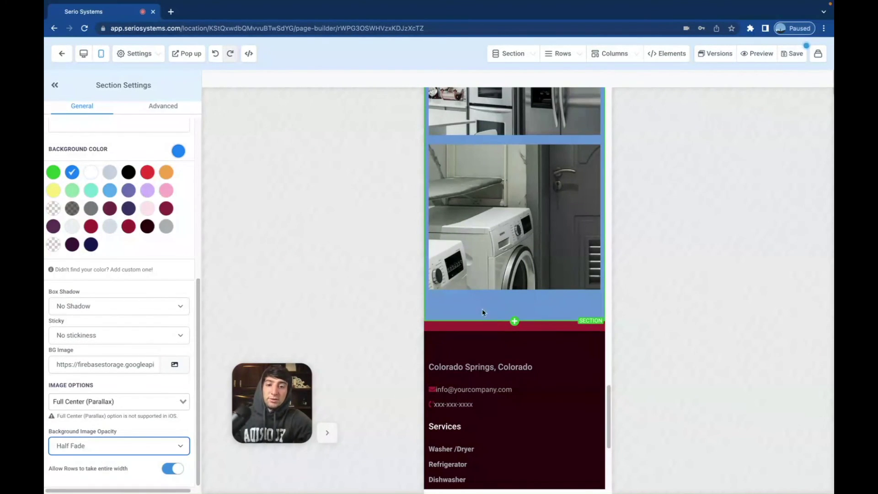
scroll(470, 292, up, 10)
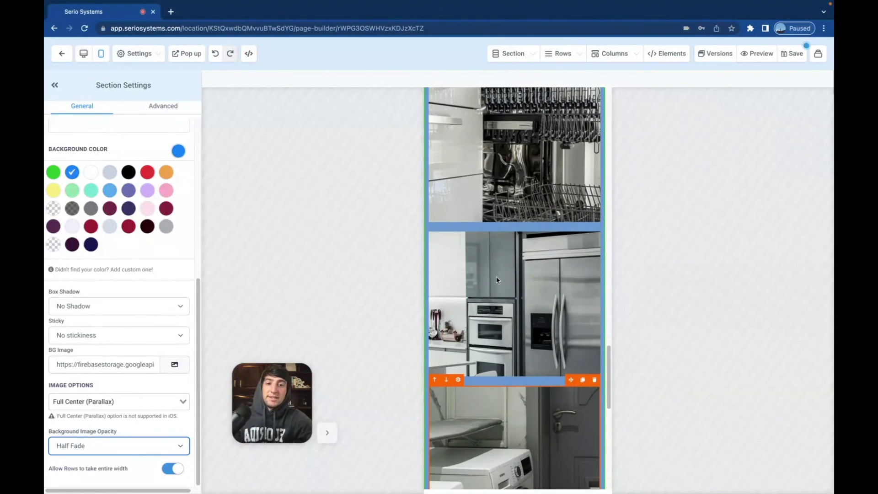
scroll(497, 280, up, 10)
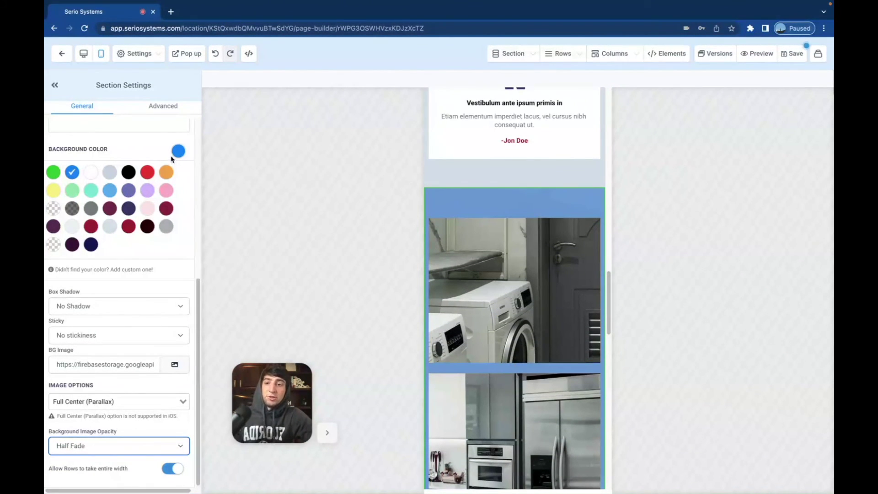
Try red, orange, grey, dark maroon and dark purple background colours on the gallery section.
click(115, 191)
click(147, 173)
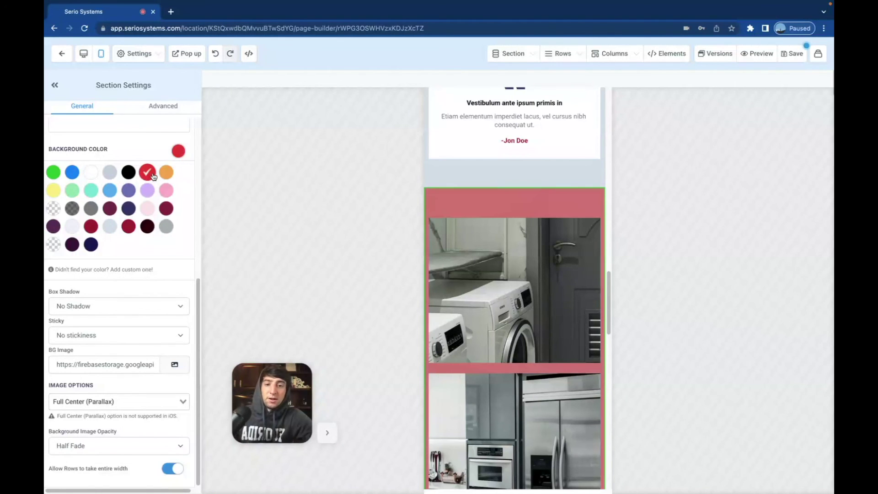
click(167, 173)
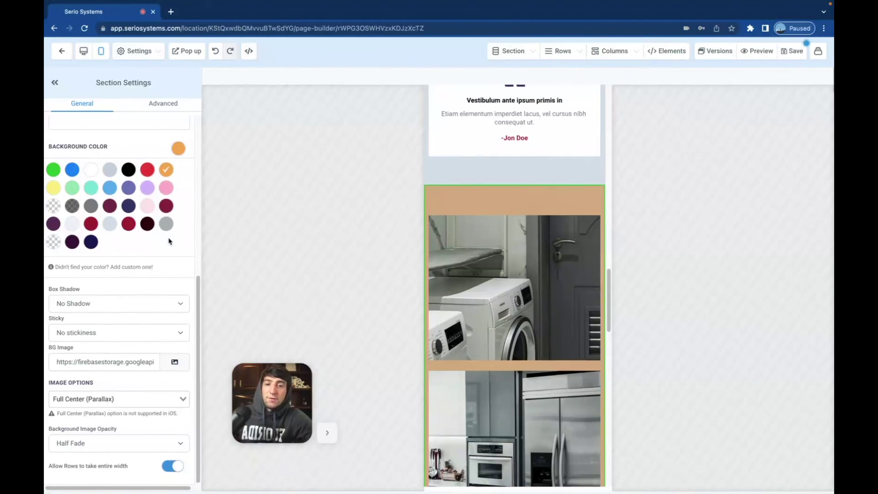
click(166, 226)
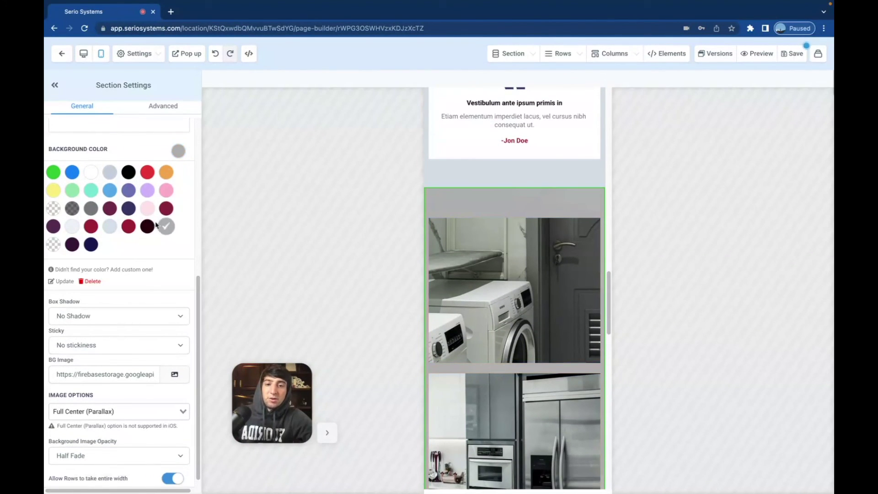
click(148, 226)
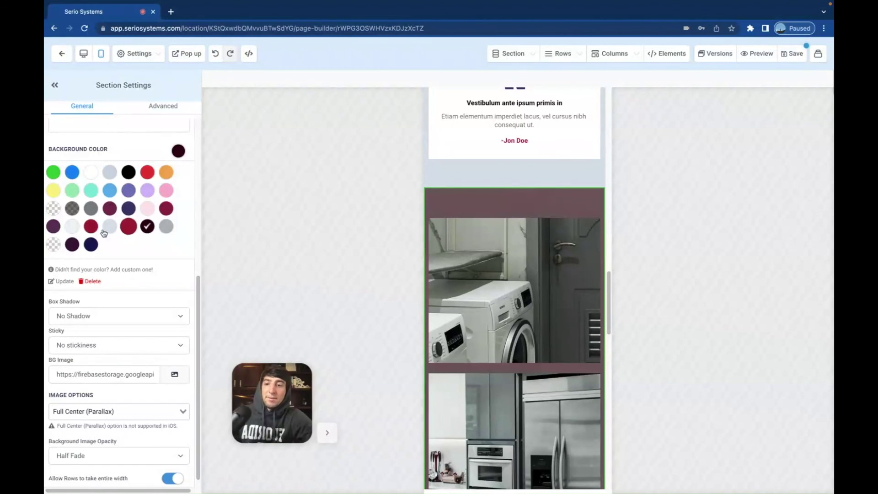
click(72, 245)
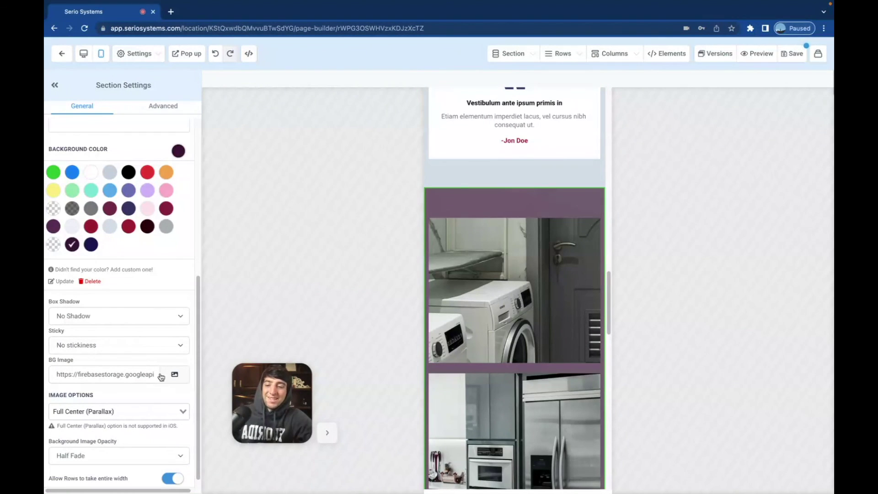
Set the background image to Light Fade and settle on a pale pink section colour.
click(102, 455)
click(101, 445)
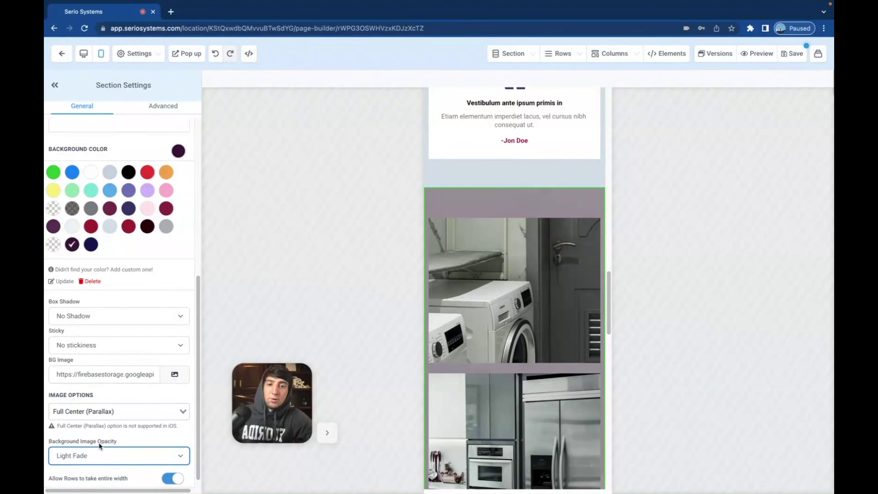
click(147, 226)
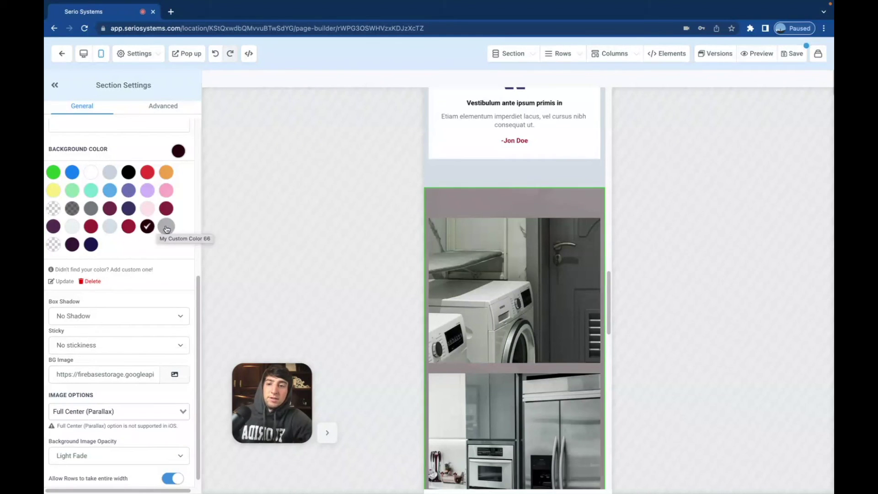
click(166, 227)
click(166, 208)
click(148, 209)
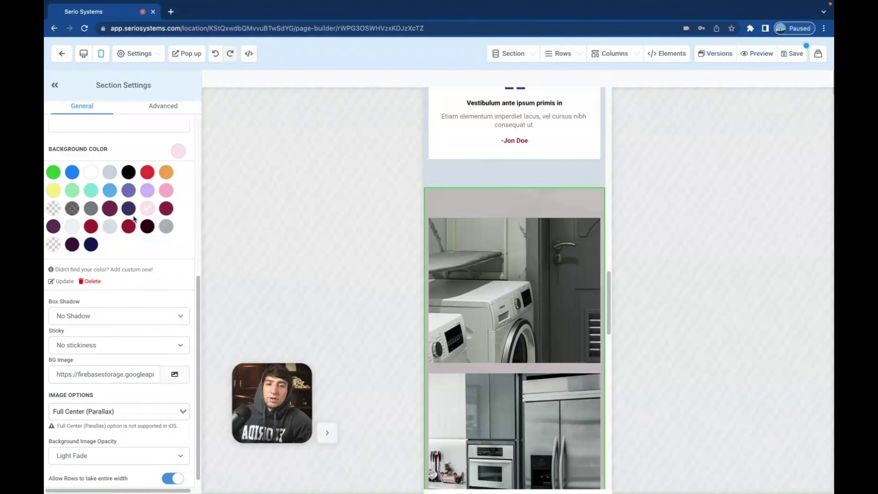
scroll(544, 322, down, 10)
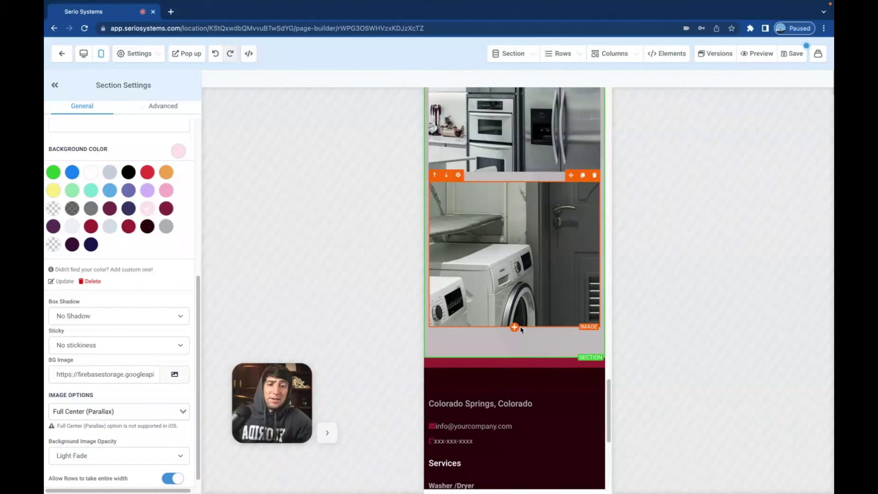
Scroll the mobile preview through the pale pink appliance gallery and the dark maroon footer.
scroll(520, 326, down, 1)
scroll(521, 330, up, 8)
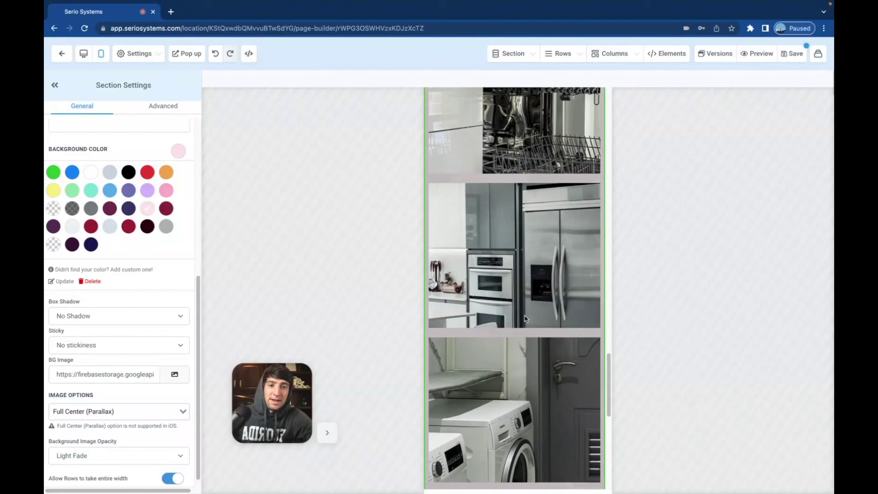
scroll(487, 271, up, 5)
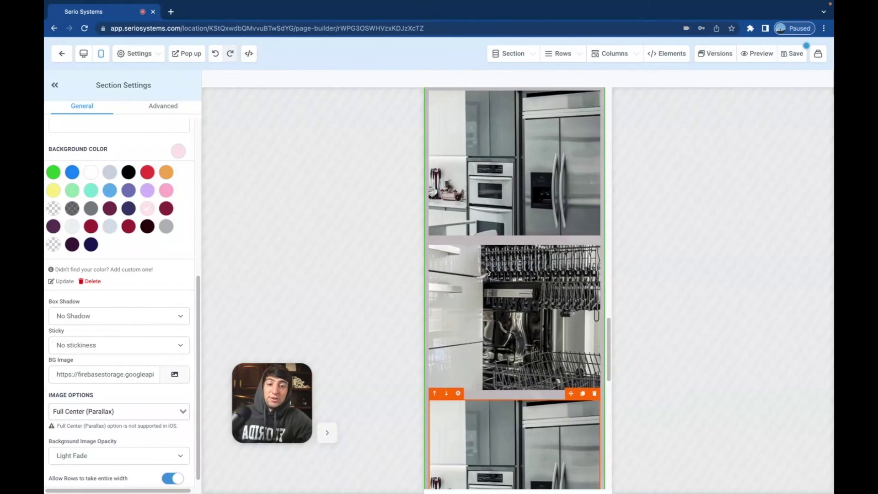
scroll(486, 272, up, 1)
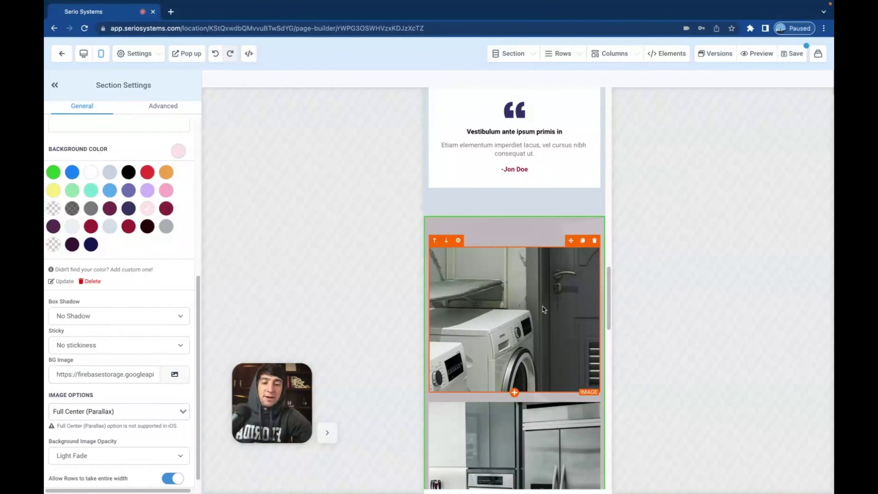
scroll(538, 318, down, 8)
scroll(538, 318, down, 10)
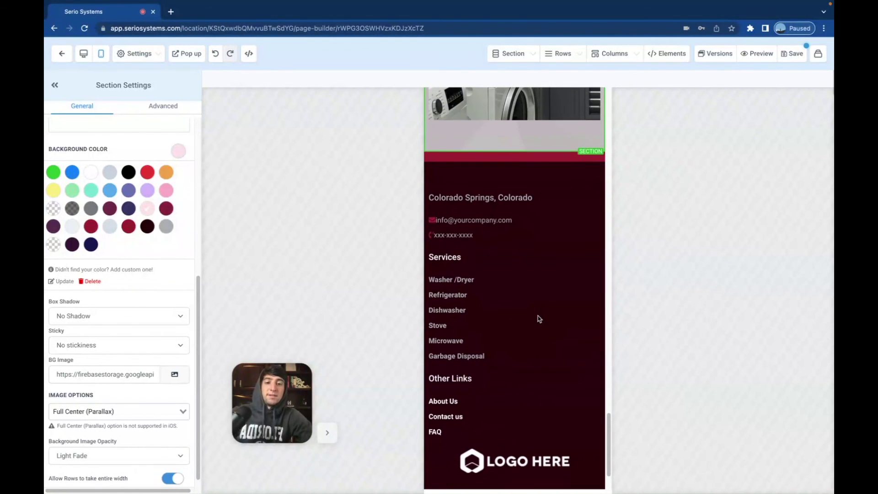